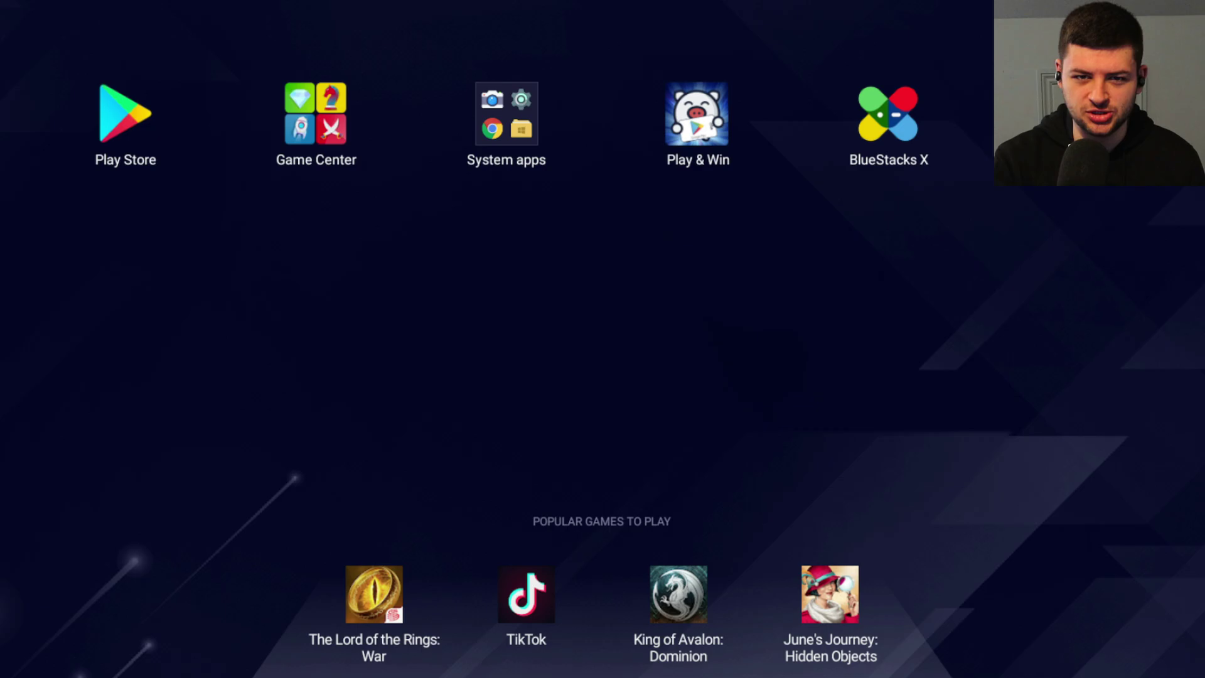
# Step: Open the Play Store and search it for "pojav launcher"
pyautogui.click(108, 118)
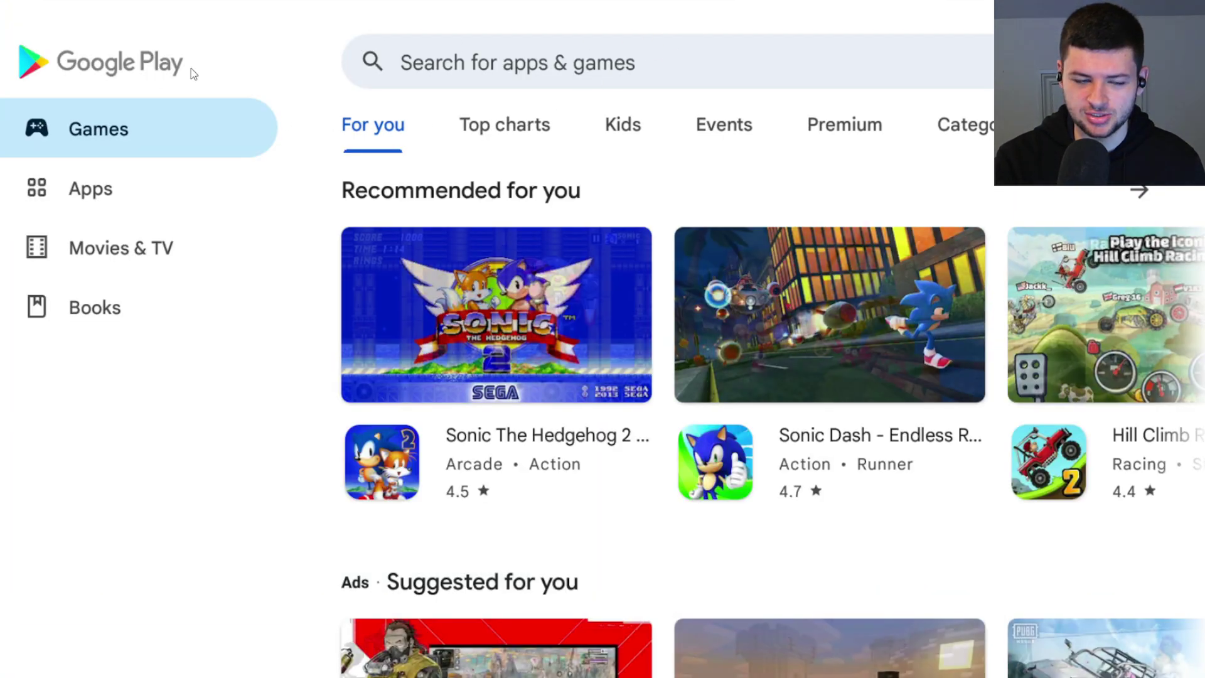
pyautogui.click(501, 63)
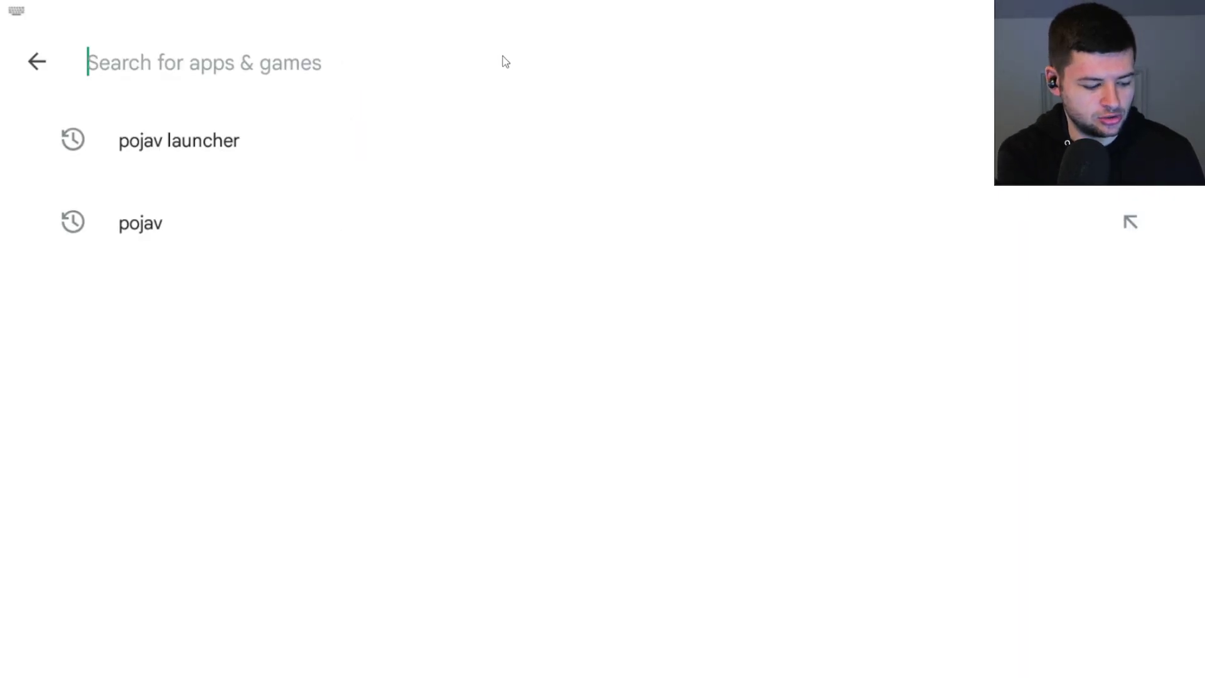
pyautogui.write('pojav launcher')
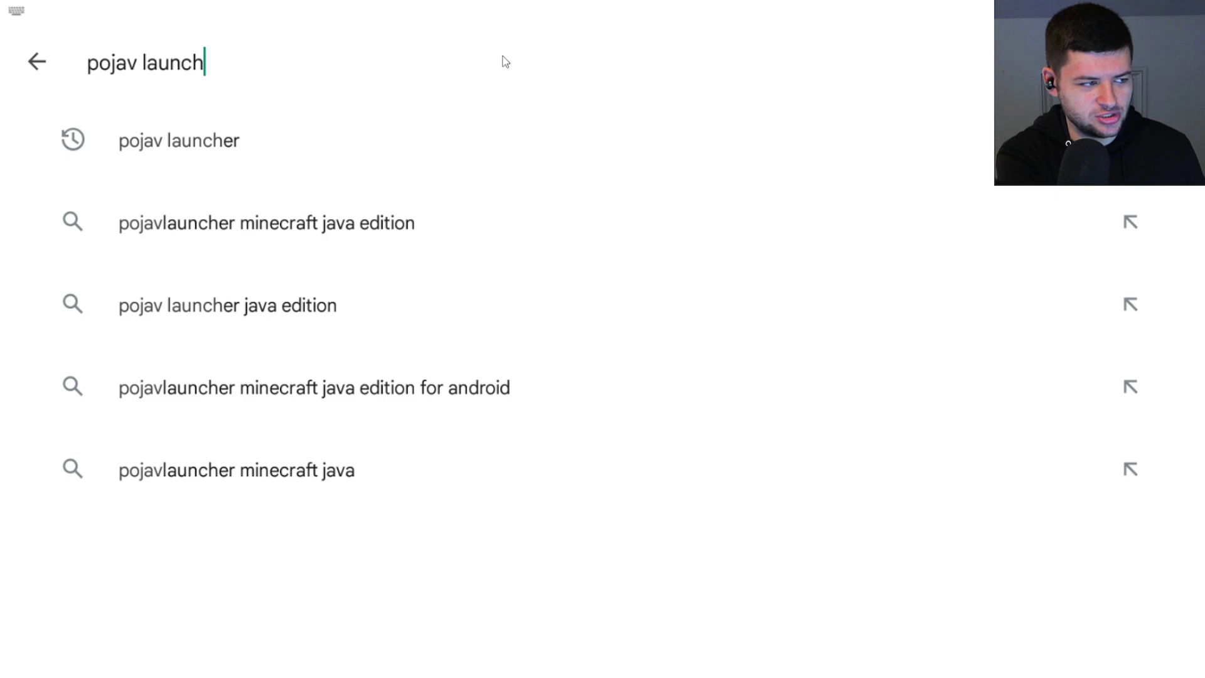
pyautogui.press('Return')
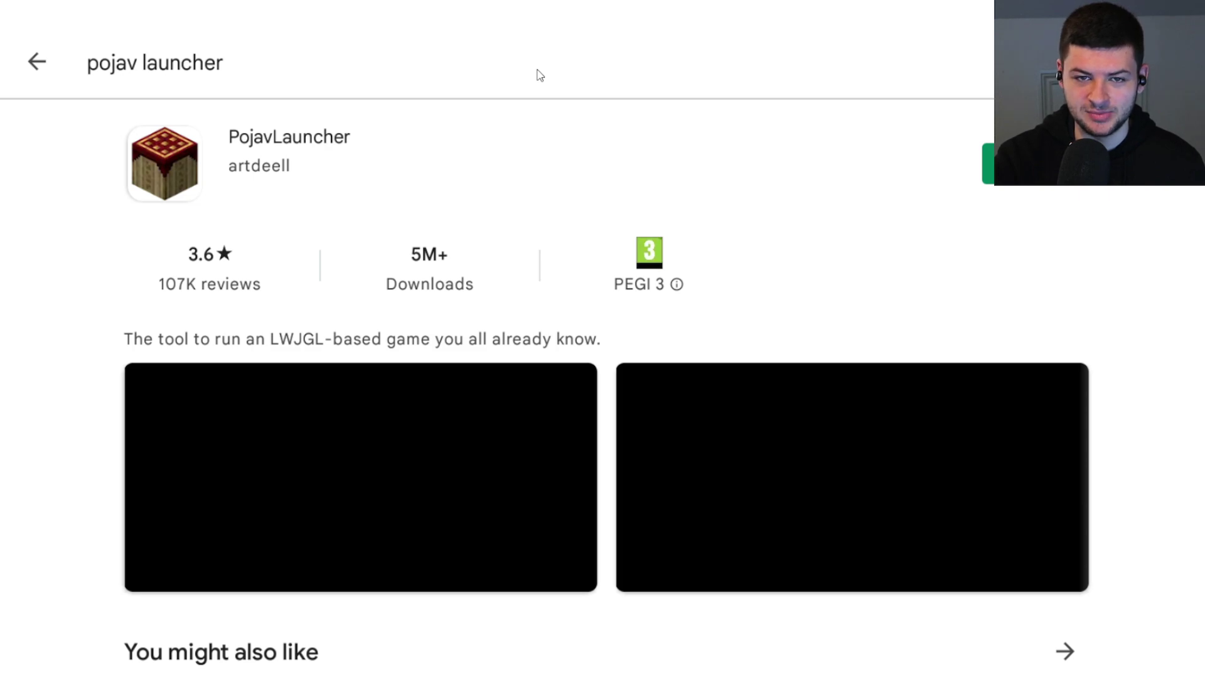
# Step: Open the store page of PojavLauncher by artdeell and install the app
pyautogui.scroll(-3, 478, 199)
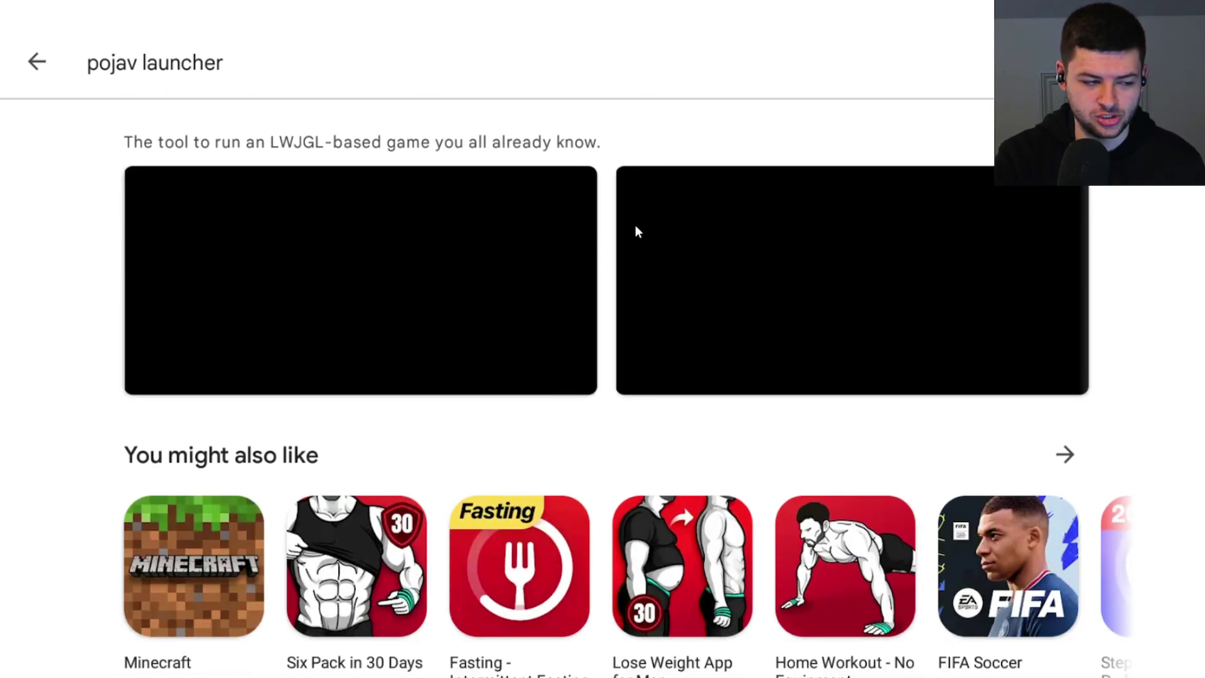
pyautogui.scroll(5, 635, 232)
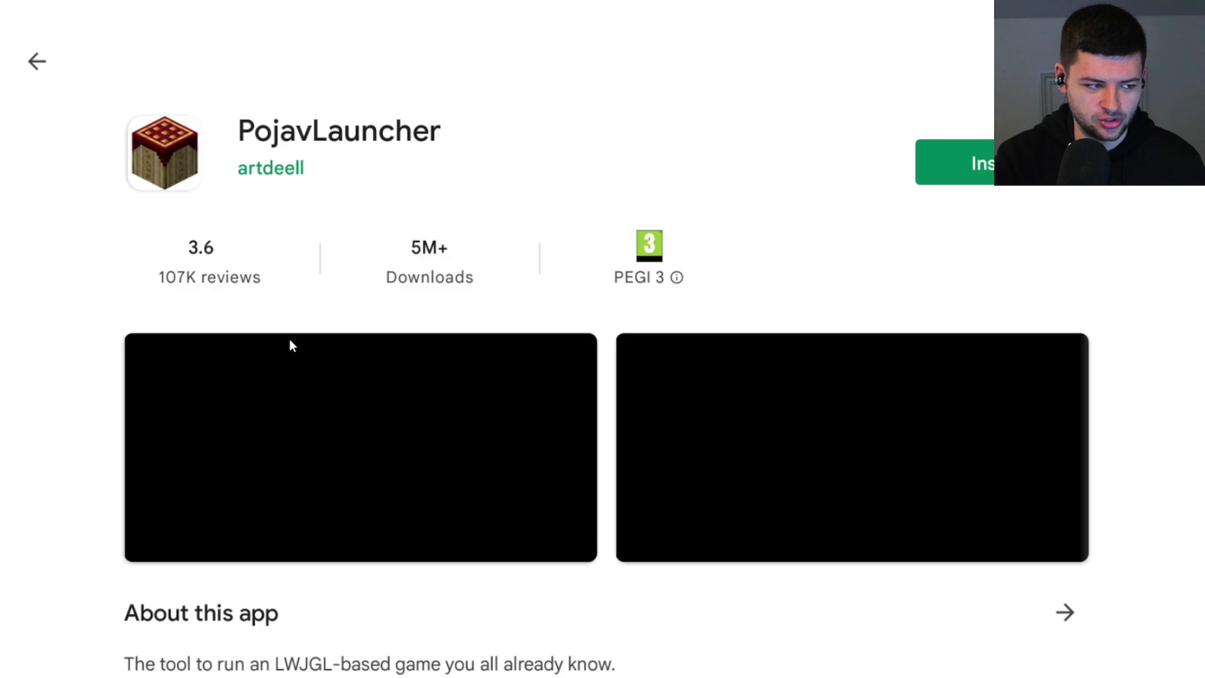
pyautogui.scroll(-2, 377, 356)
pyautogui.scroll(2, 533, 344)
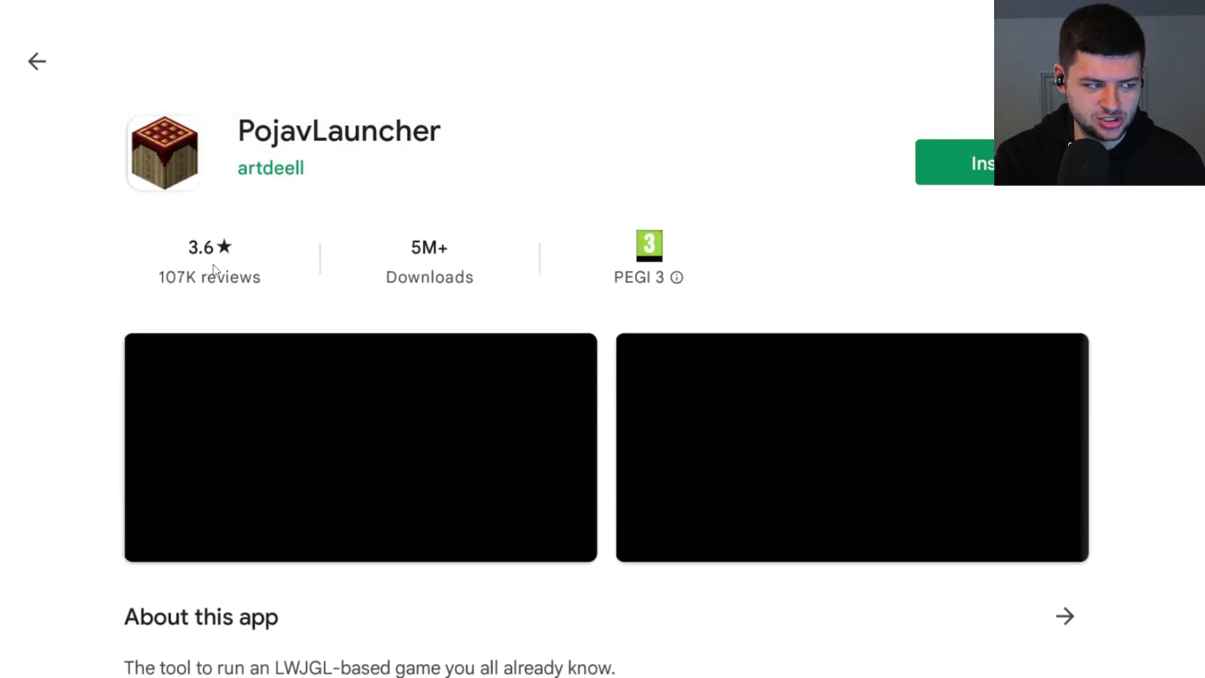
pyautogui.click(1005, 171)
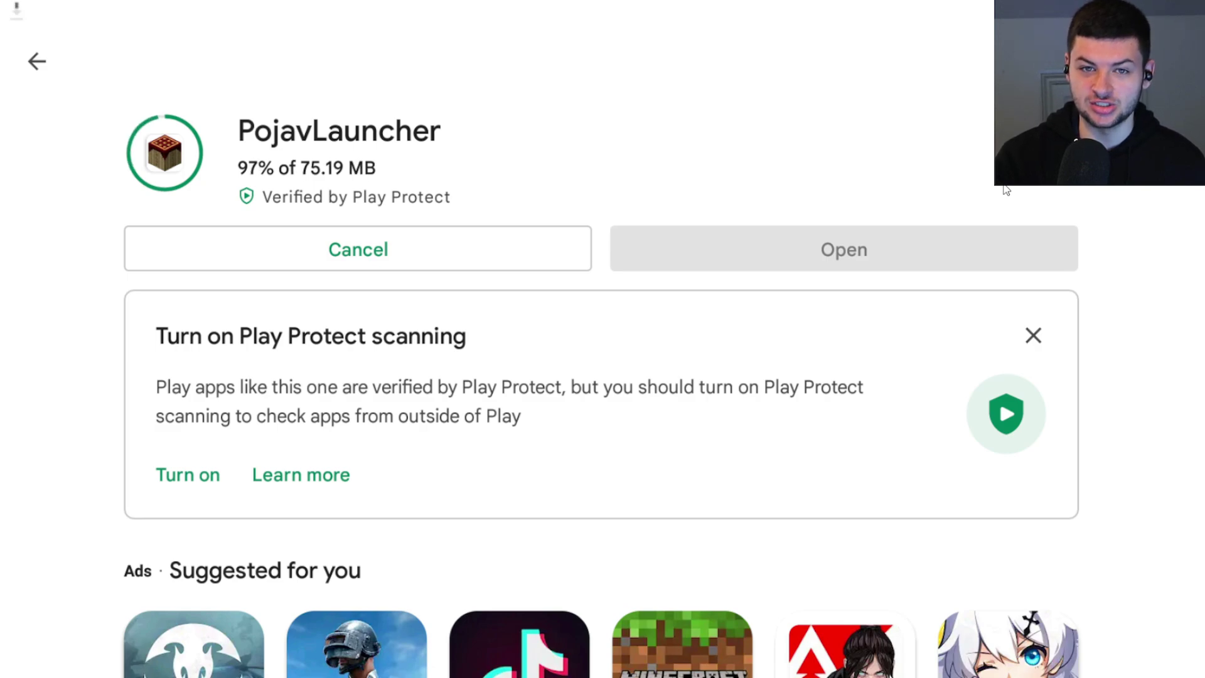
# Step: Leave the Play Store, launch PojavLauncher and allow it to access photos, media and files on the device
pyautogui.click(37, 60)
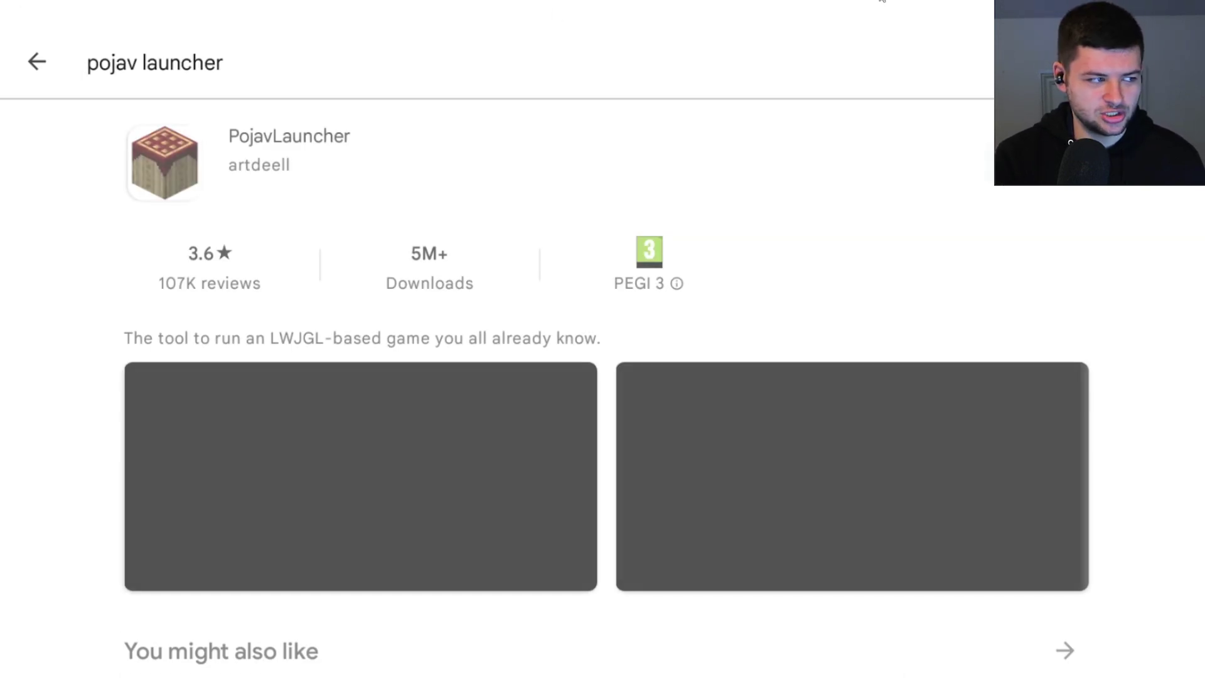
pyautogui.press('Escape')
pyautogui.press('Escape')
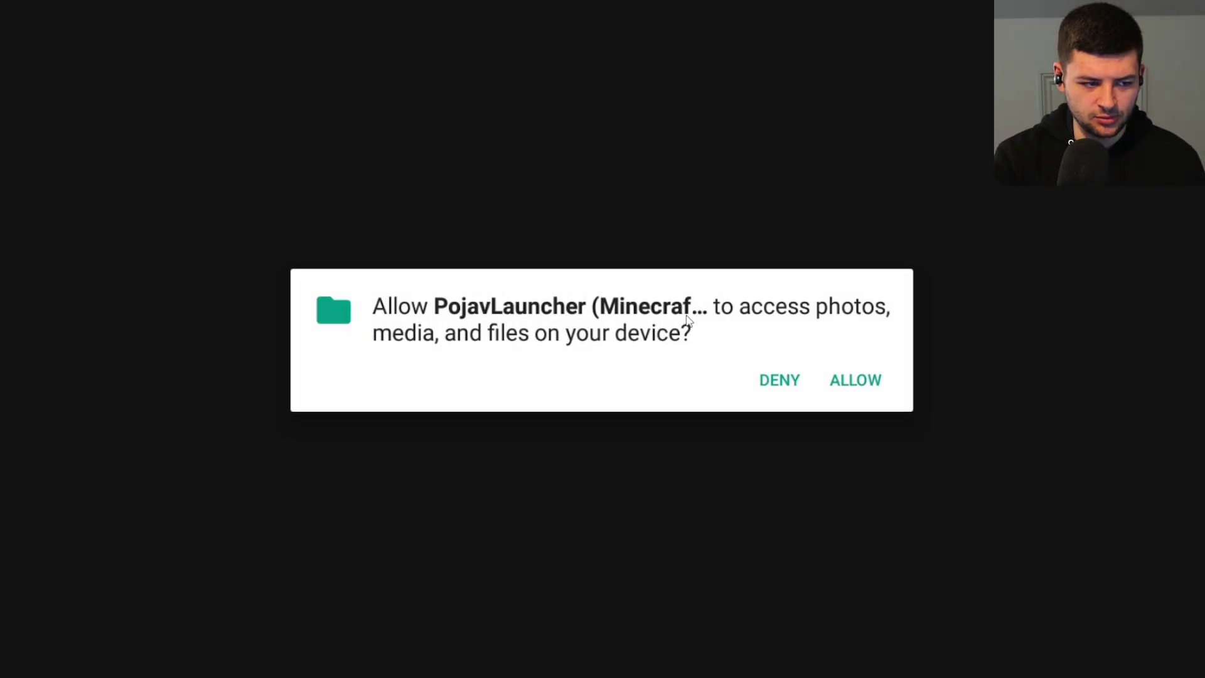
pyautogui.click(874, 384)
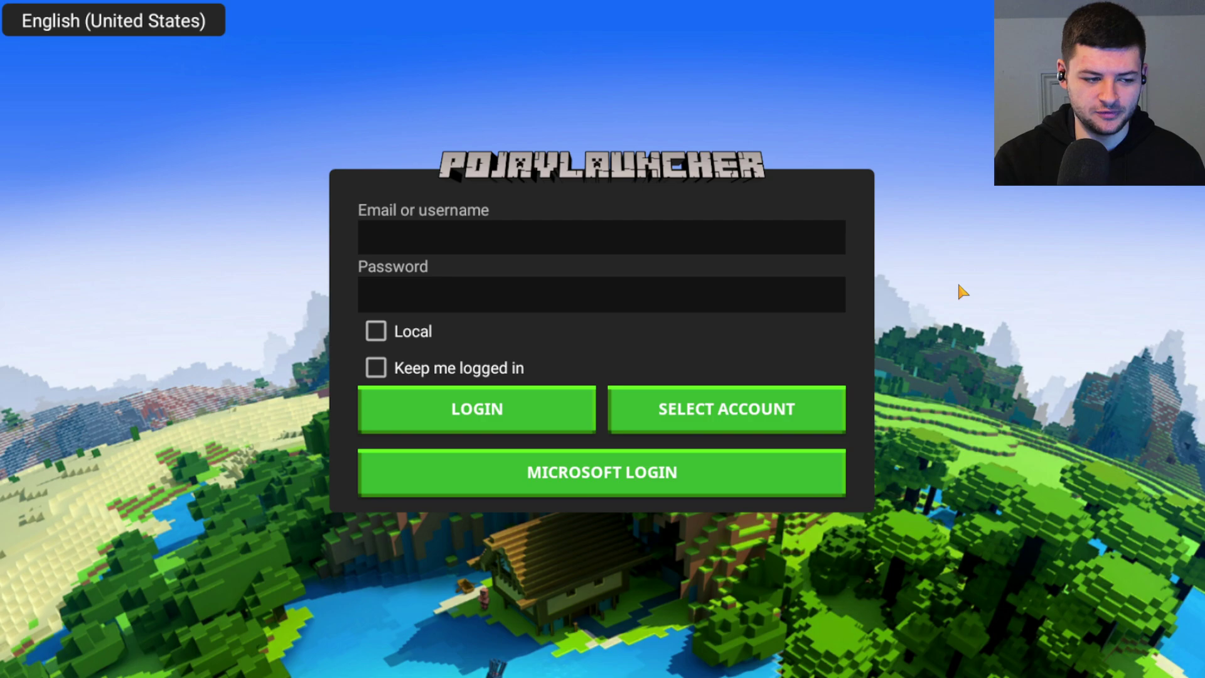
# Step: Sign in to PojavLauncher with a Microsoft account
pyautogui.click(446, 223)
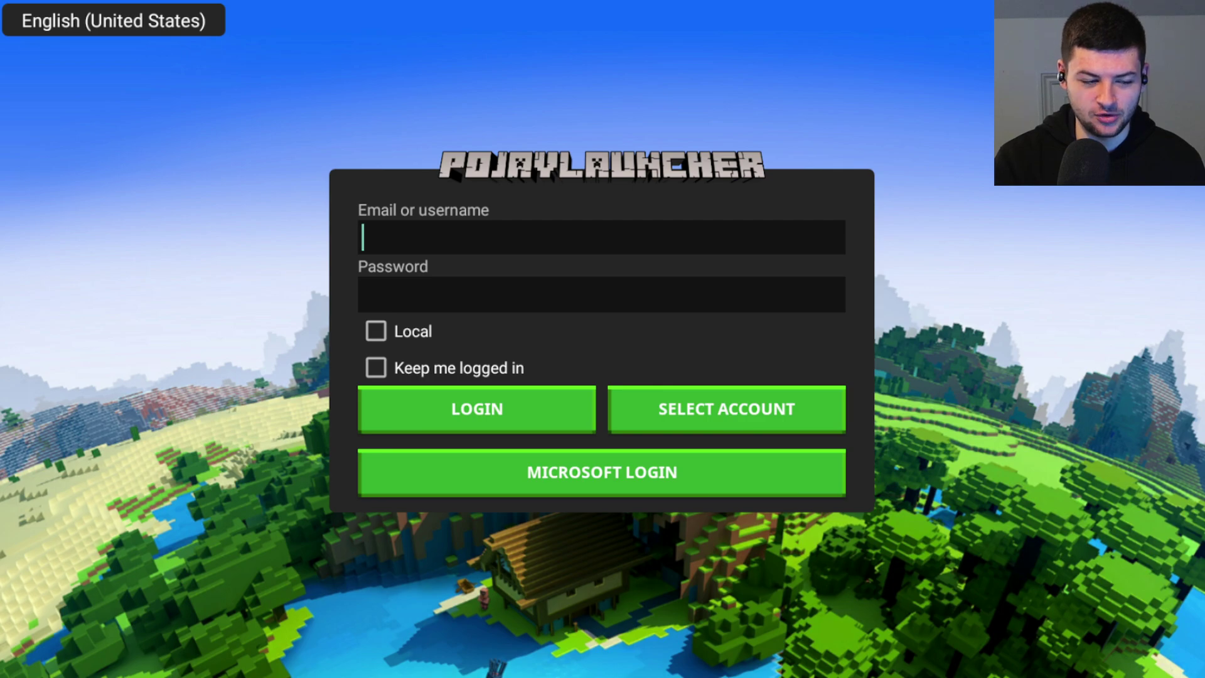
pyautogui.click(616, 476)
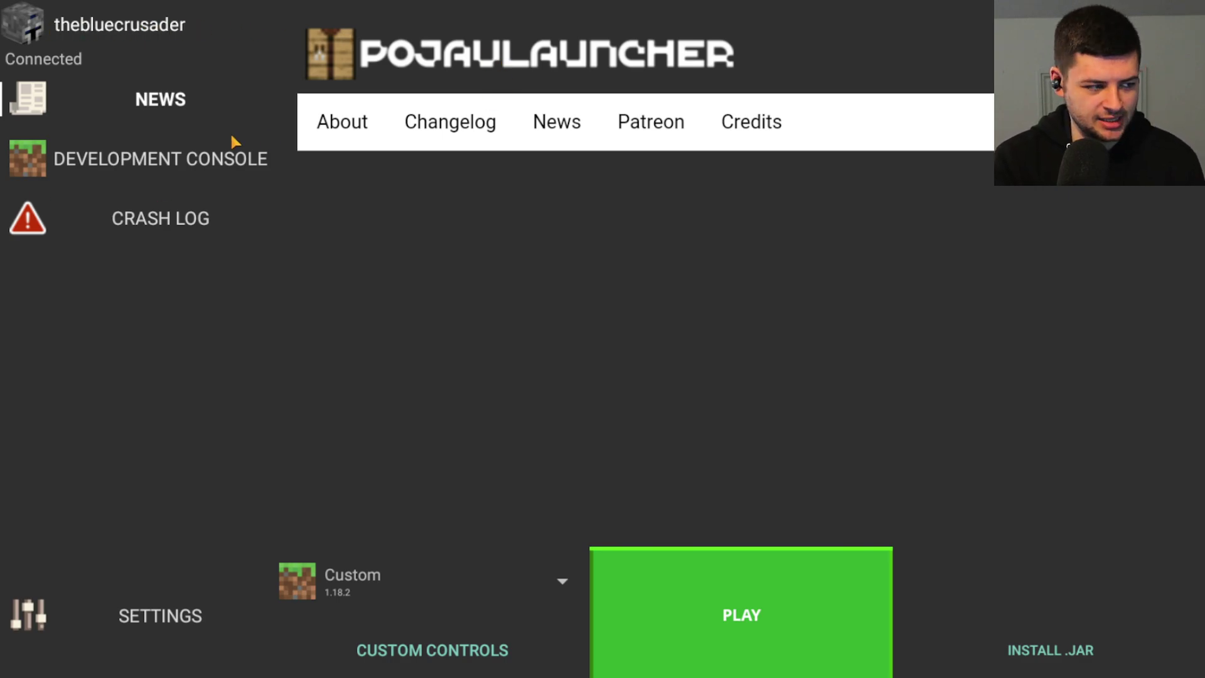
# Step: View the launcher's About page with its project description and development team
pyautogui.click(339, 131)
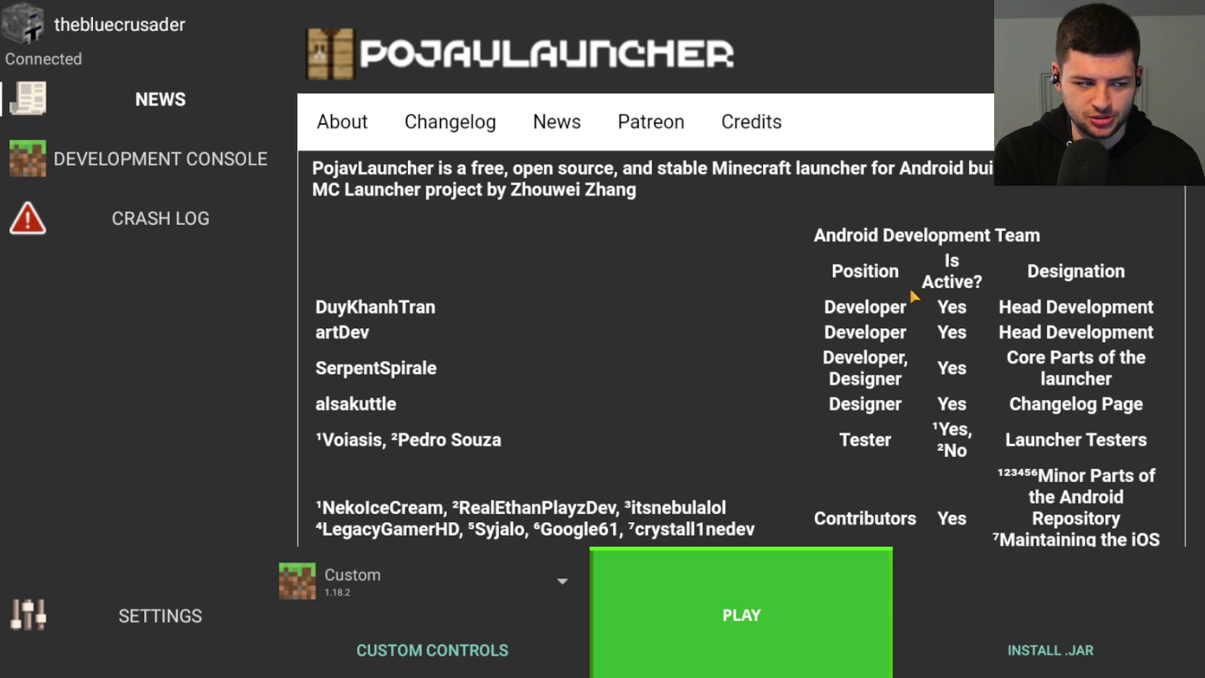
pyautogui.scroll(-2, 910, 286)
pyautogui.scroll(2, 842, 268)
# Step: Read through the launcher's changelog from the v3 development builds to the v2.4 BETA release
pyautogui.click(456, 125)
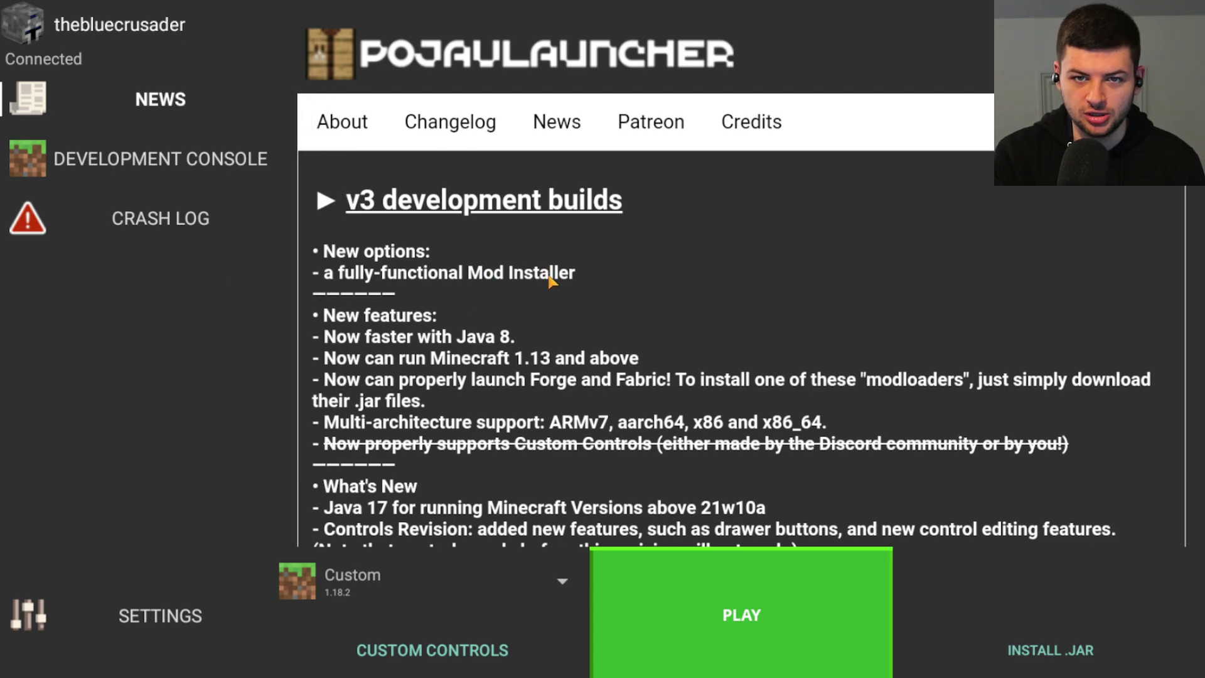
pyautogui.scroll(-2, 540, 288)
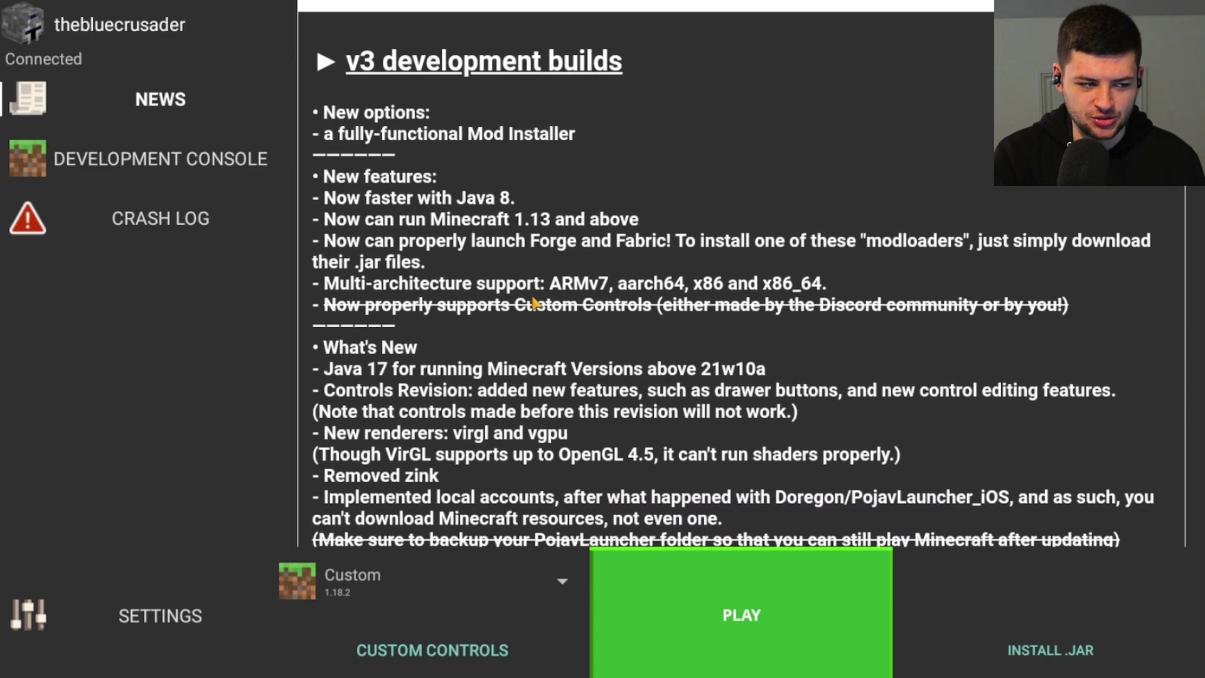
pyautogui.scroll(2, 565, 239)
pyautogui.scroll(-1, 567, 237)
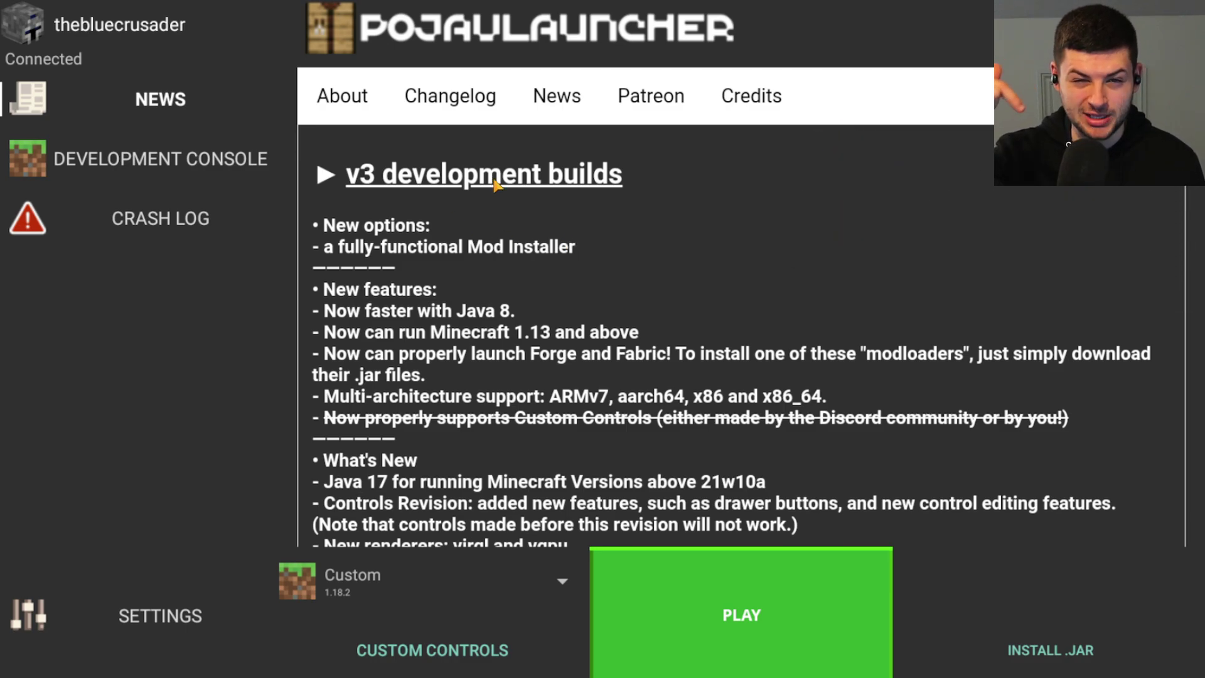
pyautogui.scroll(-3, 484, 189)
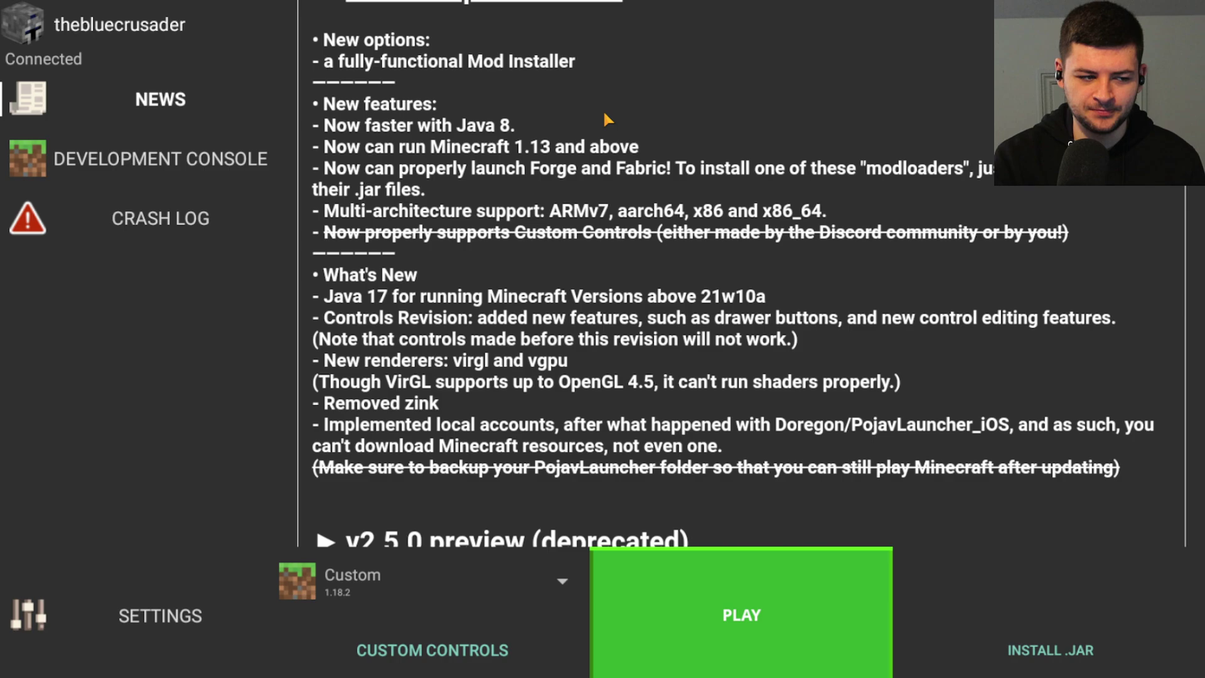
pyautogui.scroll(-3, 604, 115)
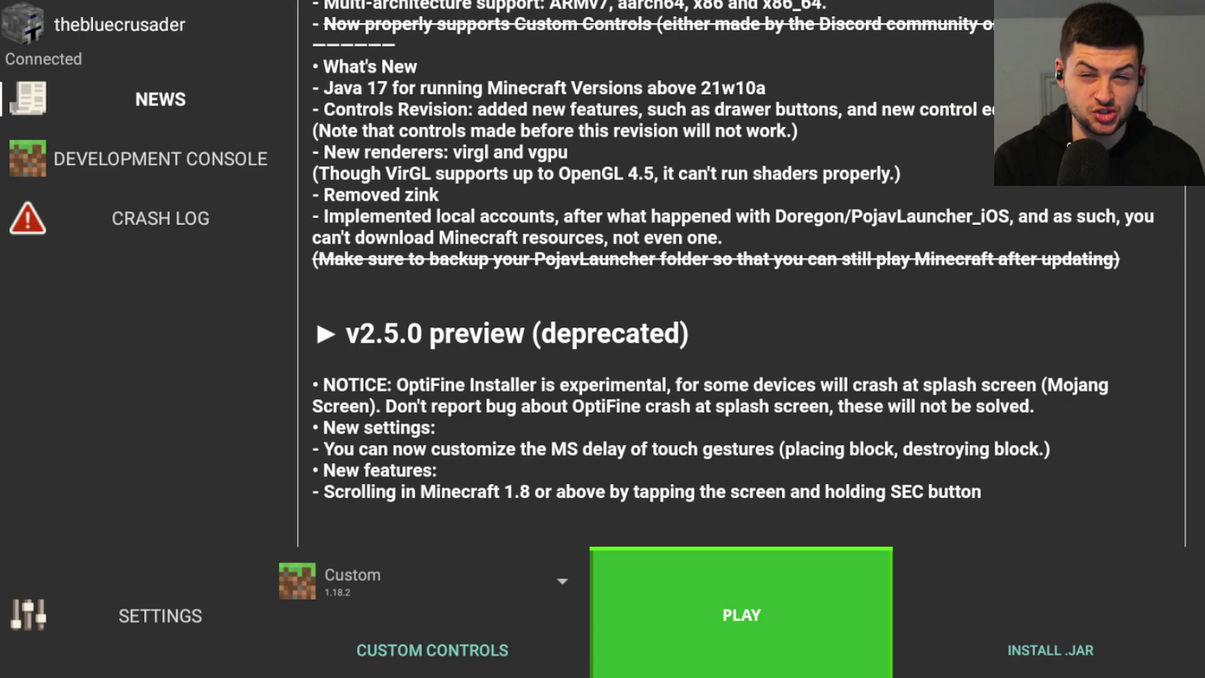
pyautogui.scroll(-3, 639, 118)
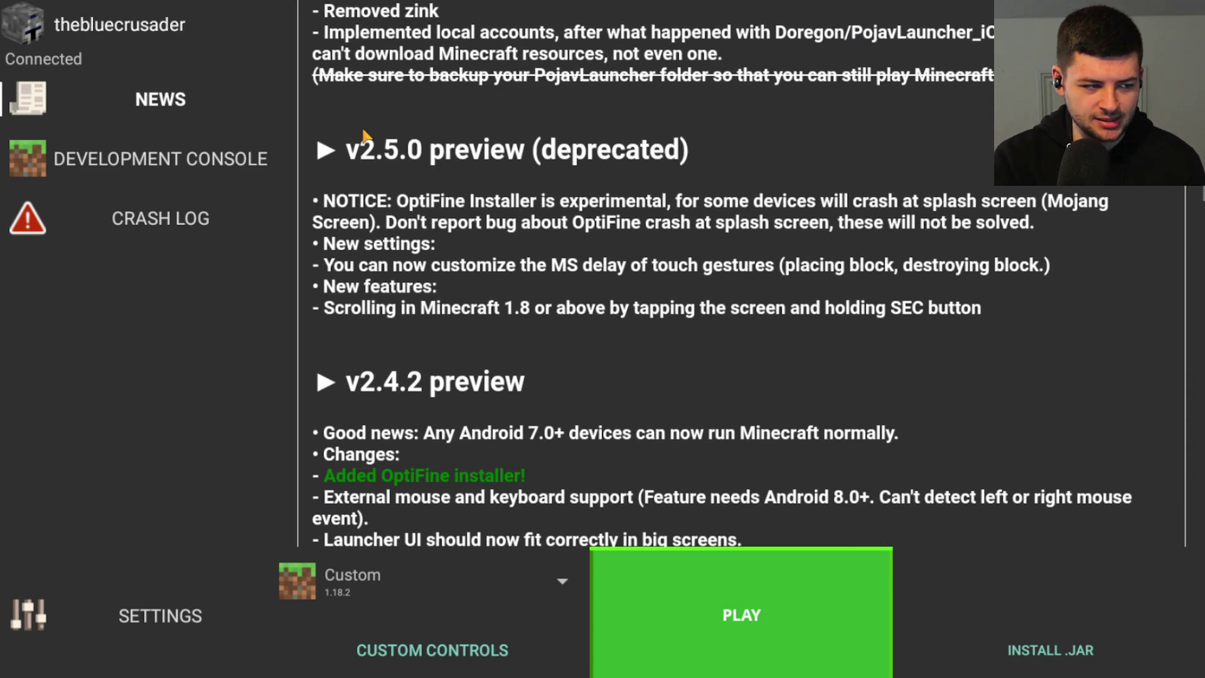
pyautogui.scroll(-6, 638, 118)
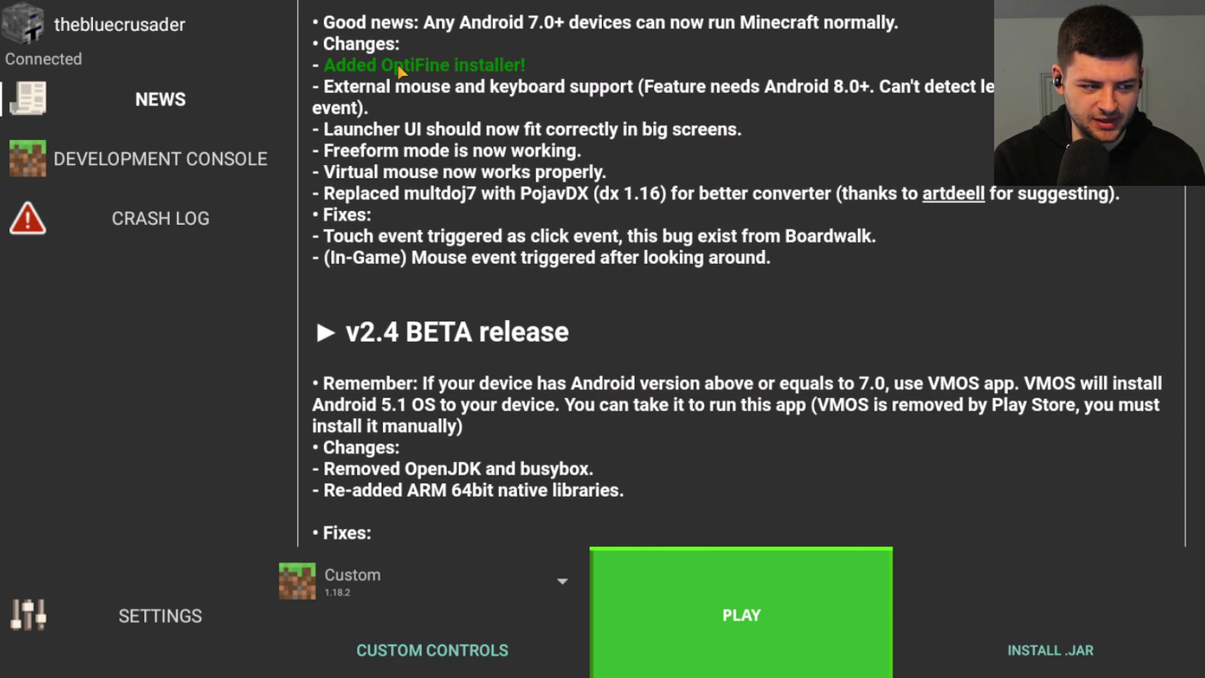
pyautogui.scroll(10, 634, 167)
pyautogui.scroll(5, 635, 167)
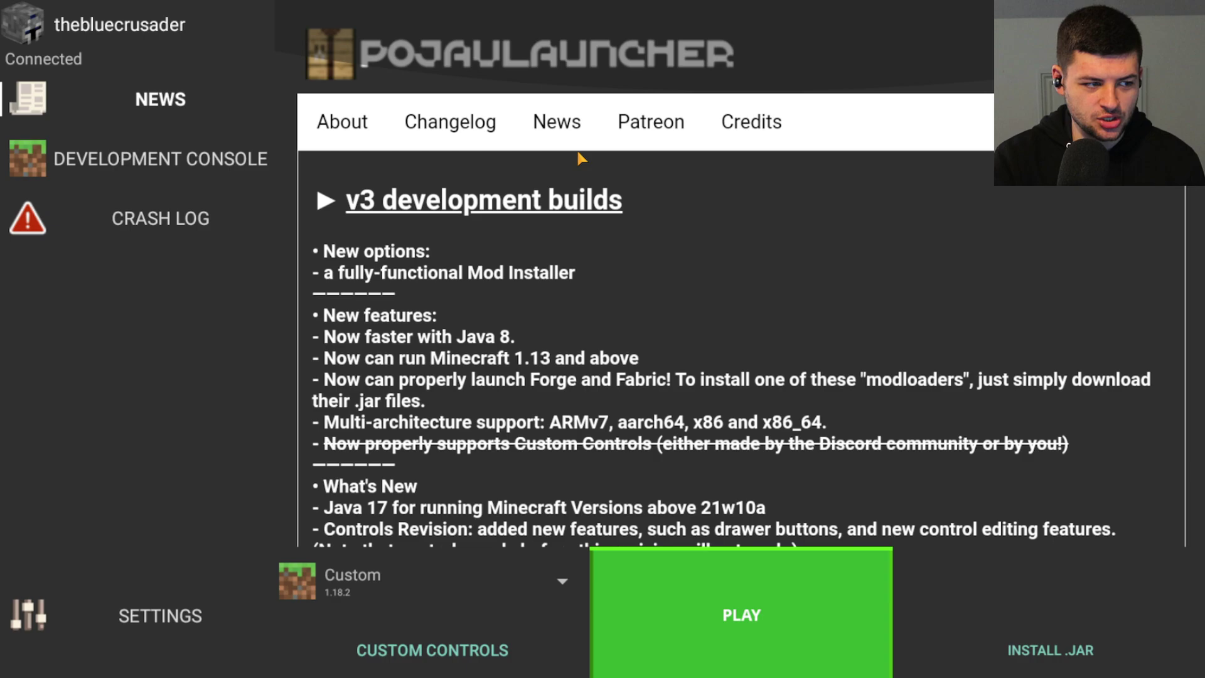
# Step: Look through the News, Patreon, Credits and About pages, and check the development console and crash log
pyautogui.click(557, 128)
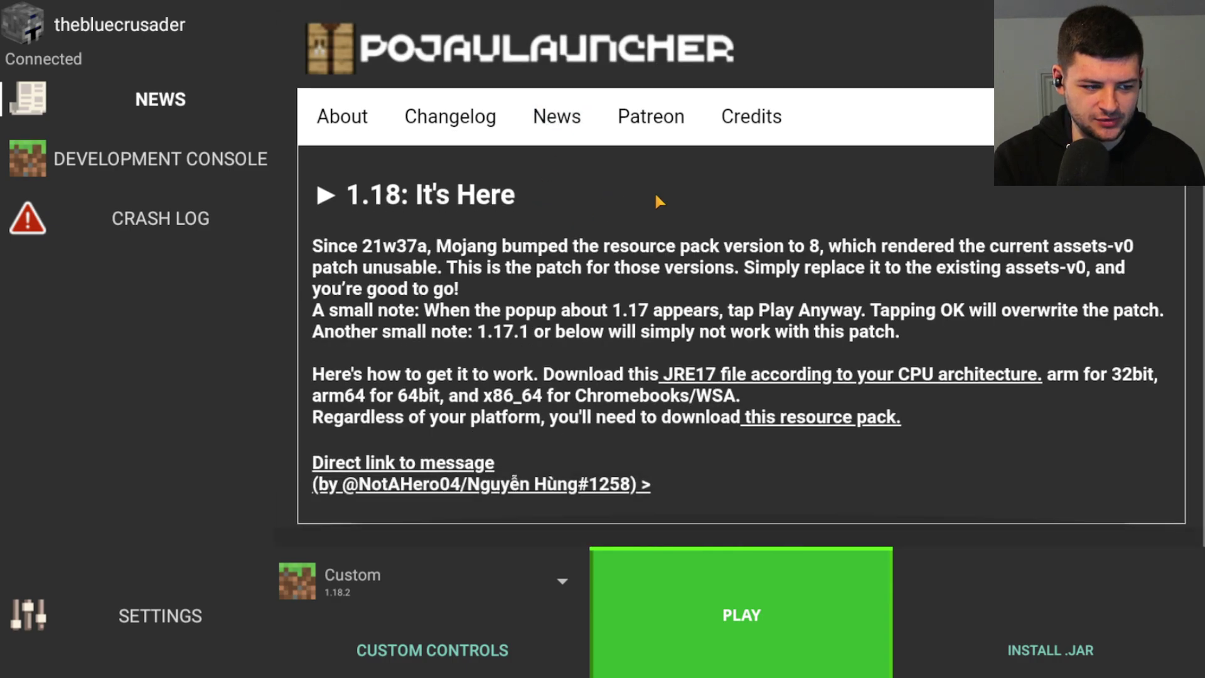
pyautogui.click(653, 121)
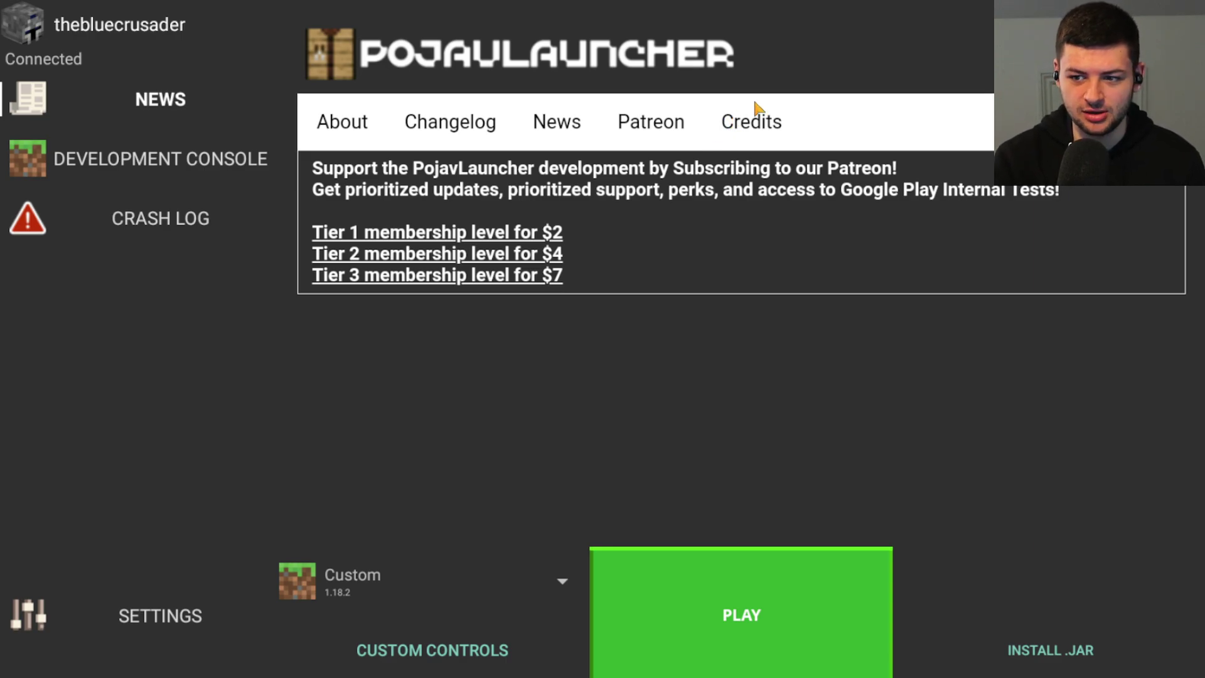
pyautogui.click(743, 126)
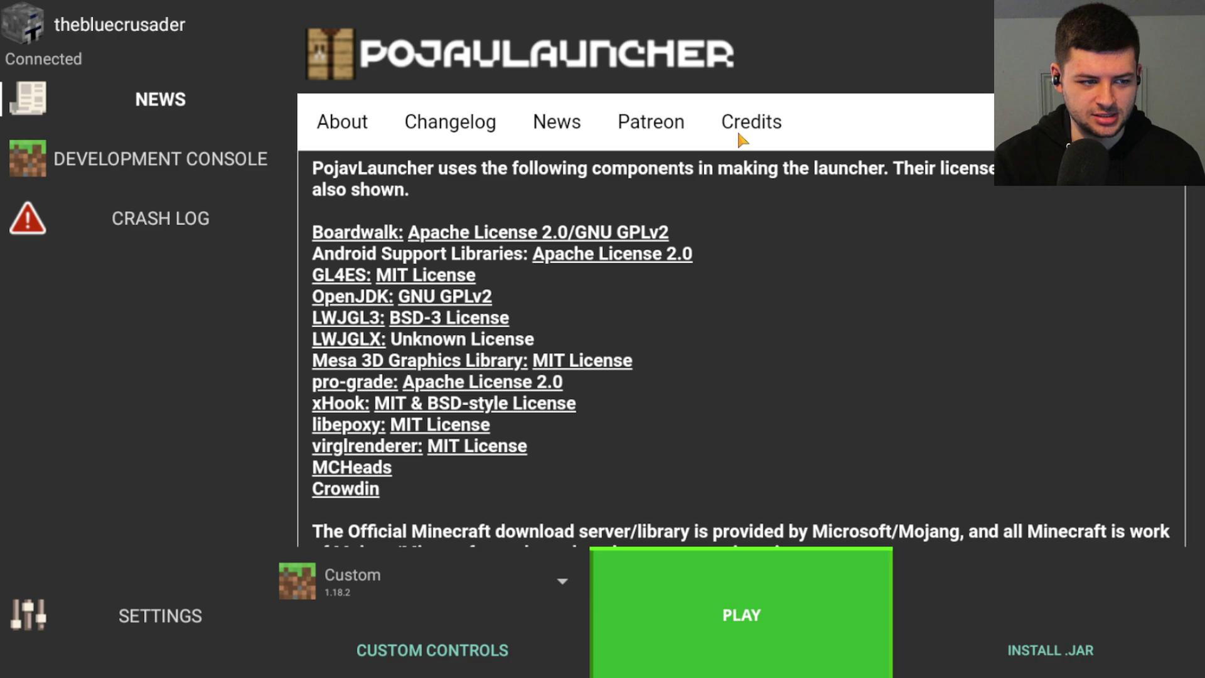
pyautogui.click(321, 133)
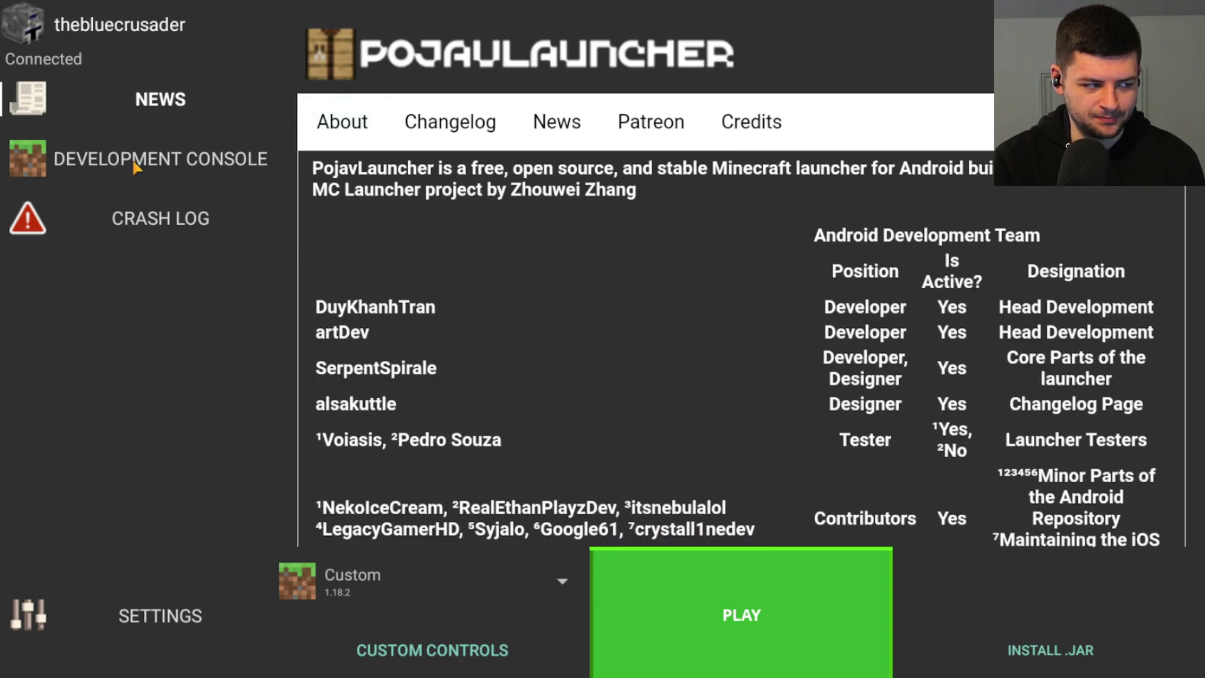
pyautogui.click(186, 158)
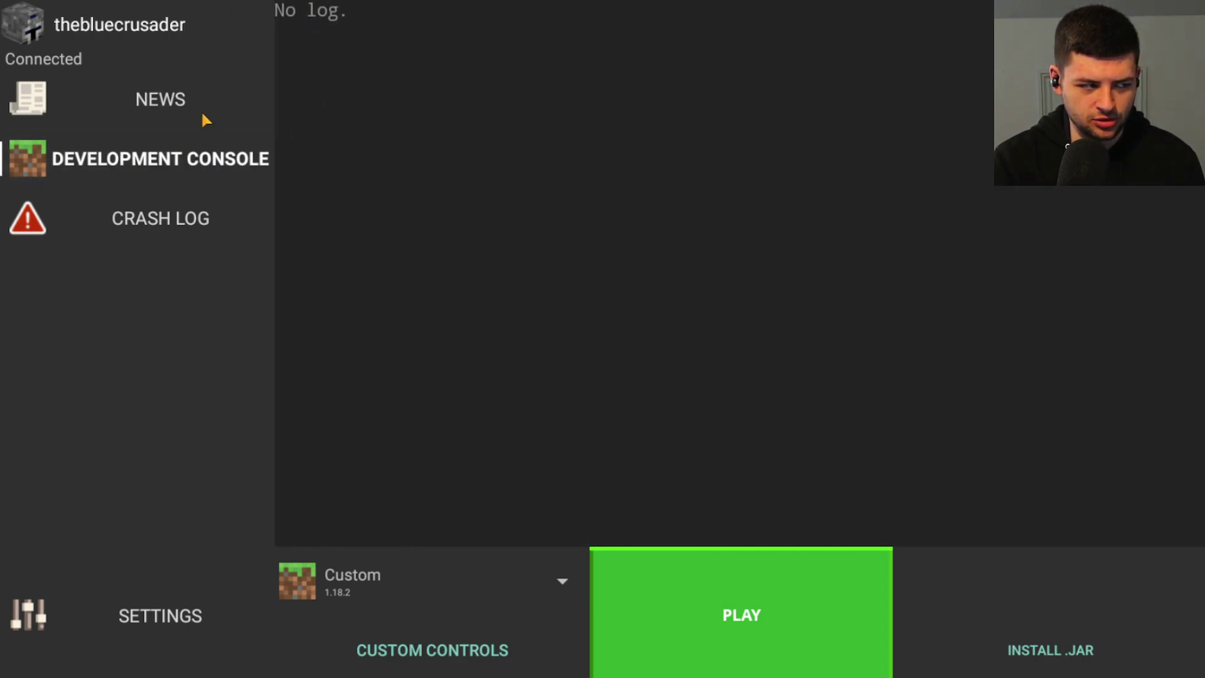
pyautogui.click(99, 221)
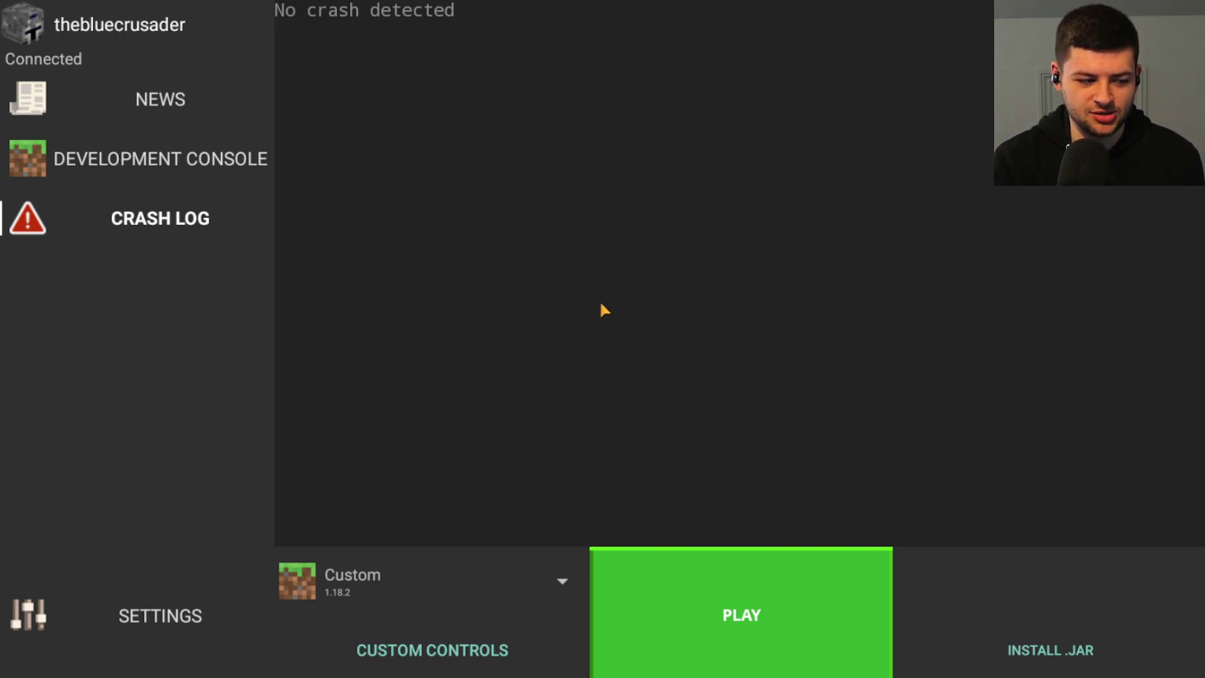
# Step: In the video settings, select the "holy gl4es: supports 1.0–1.19+" renderer and keep the resolution scaler at 100 %
pyautogui.click(150, 614)
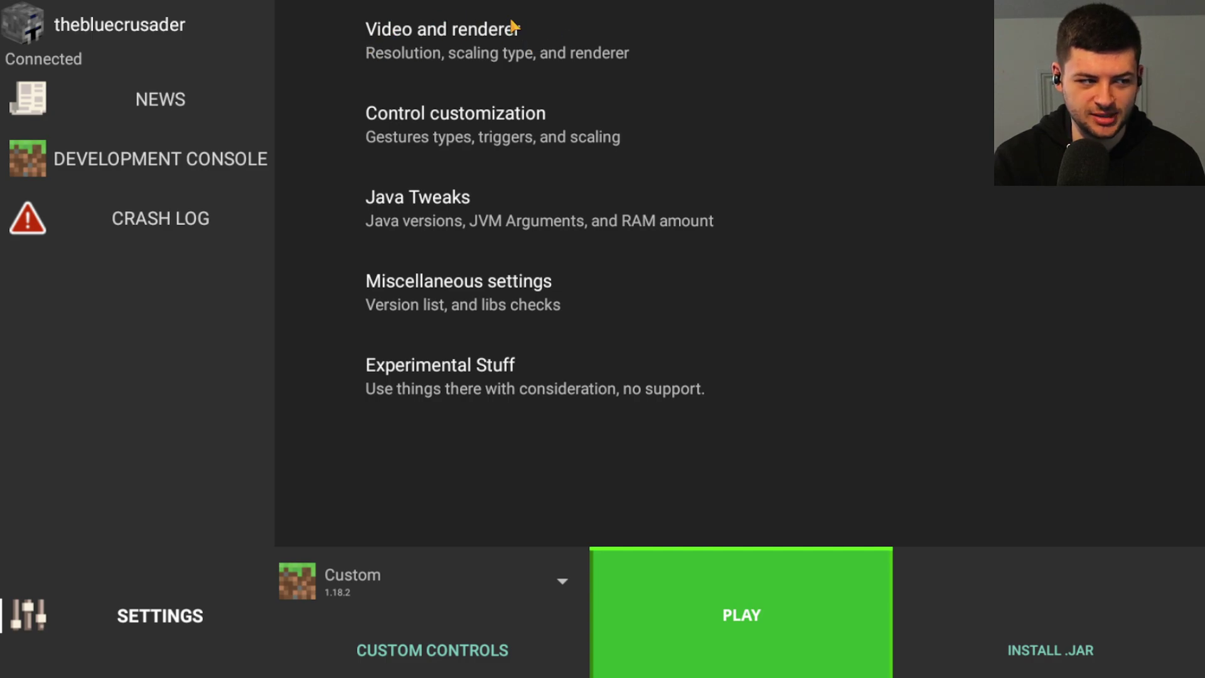
pyautogui.click(526, 52)
pyautogui.click(451, 174)
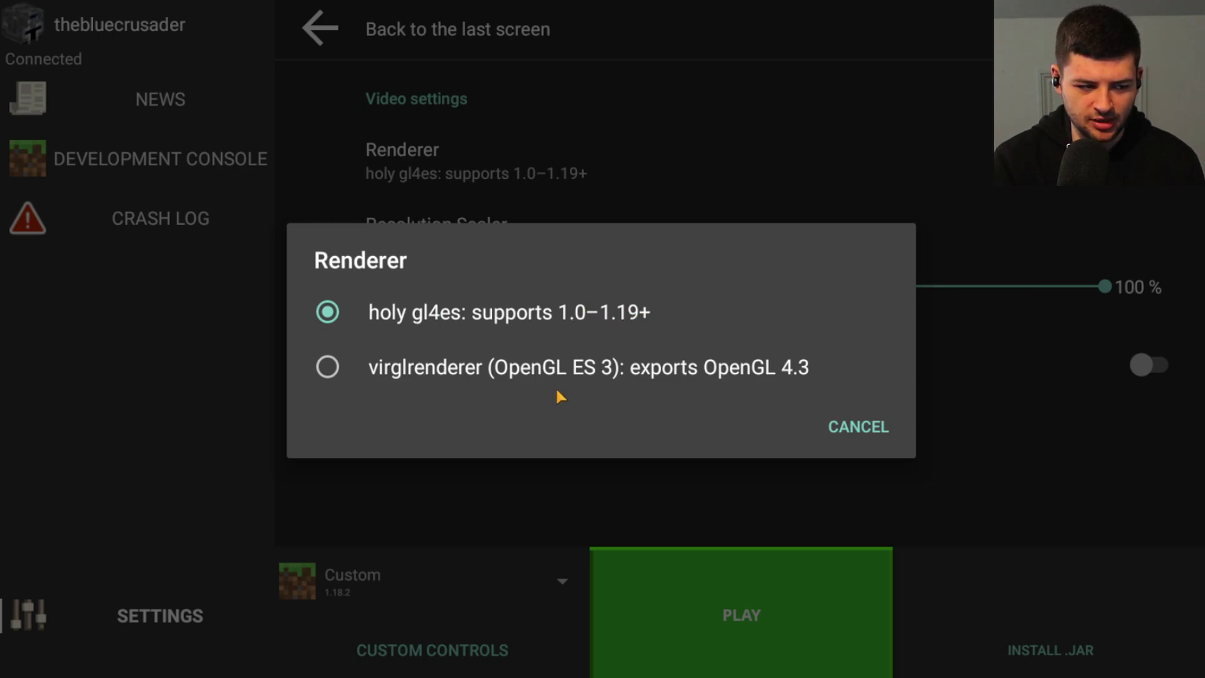
pyautogui.click(454, 314)
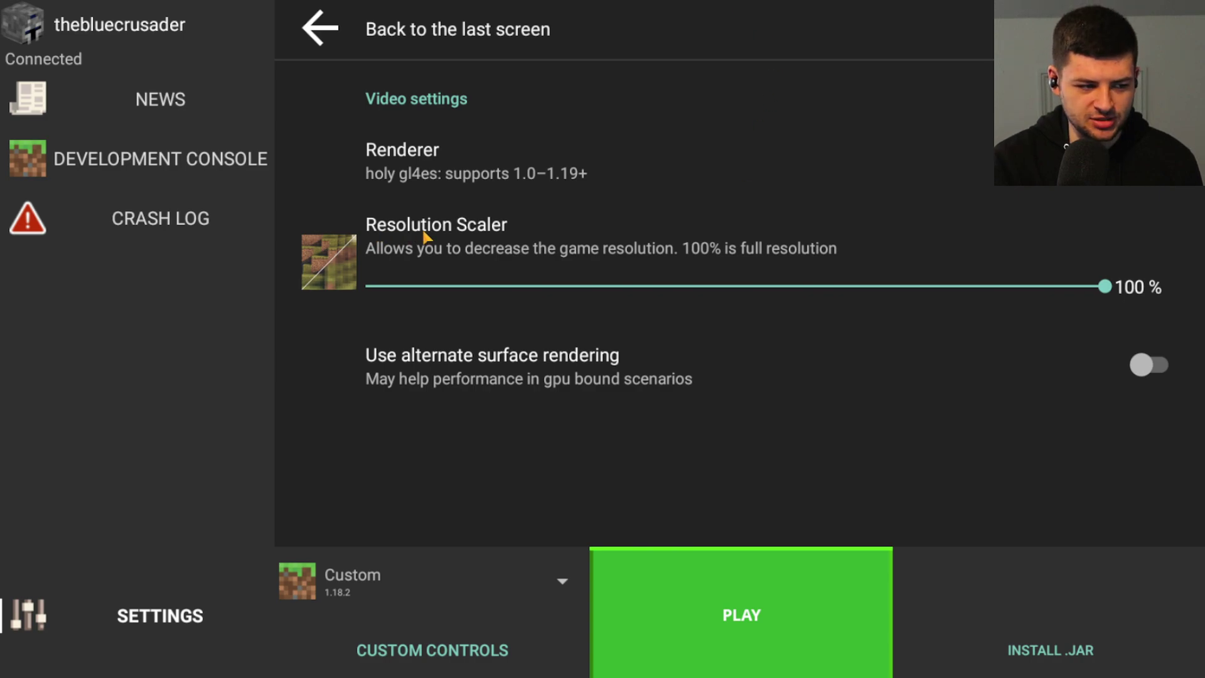
pyautogui.moveTo(1105, 287); pyautogui.dragTo(1128, 237)
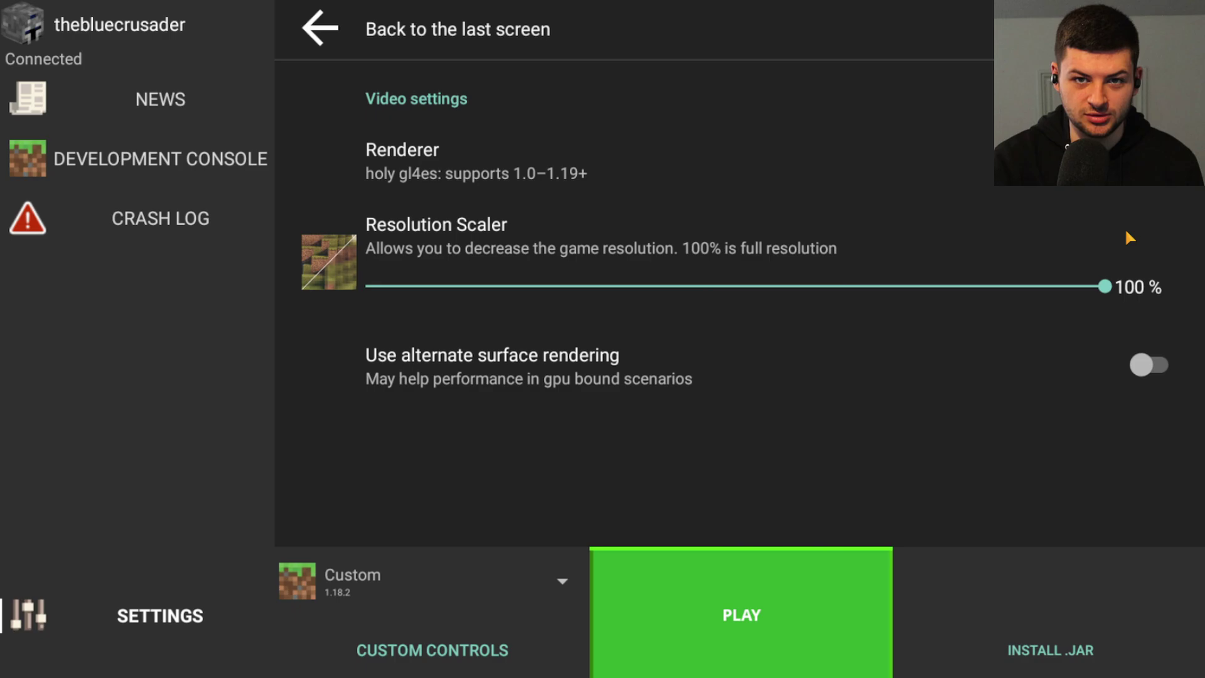
pyautogui.click(320, 25)
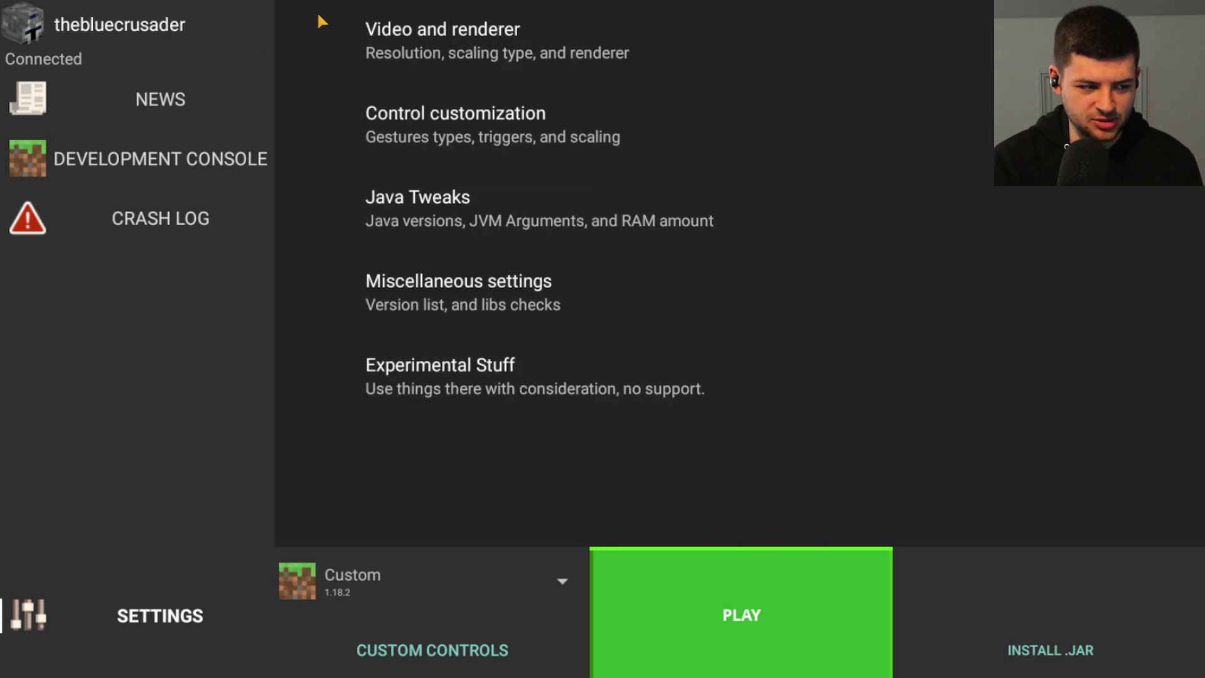
# Step: Open the control customization settings and examine the gesture and button options
pyautogui.click(595, 146)
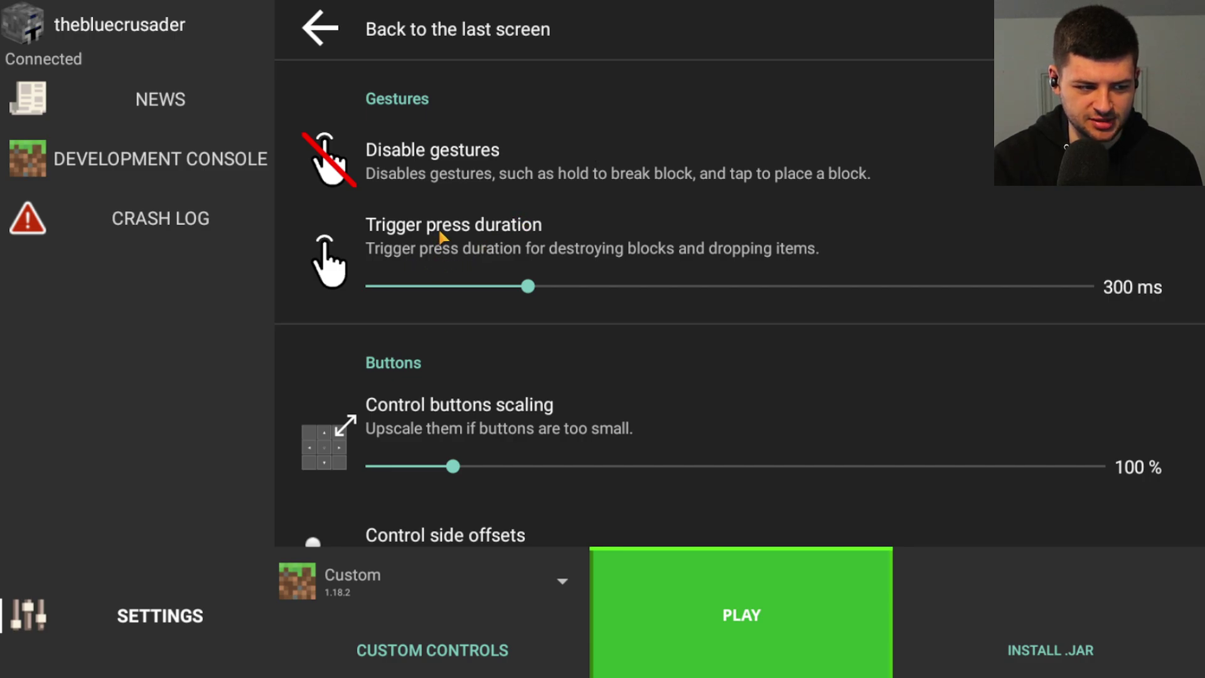
pyautogui.scroll(-1, 442, 237)
pyautogui.scroll(1, 437, 180)
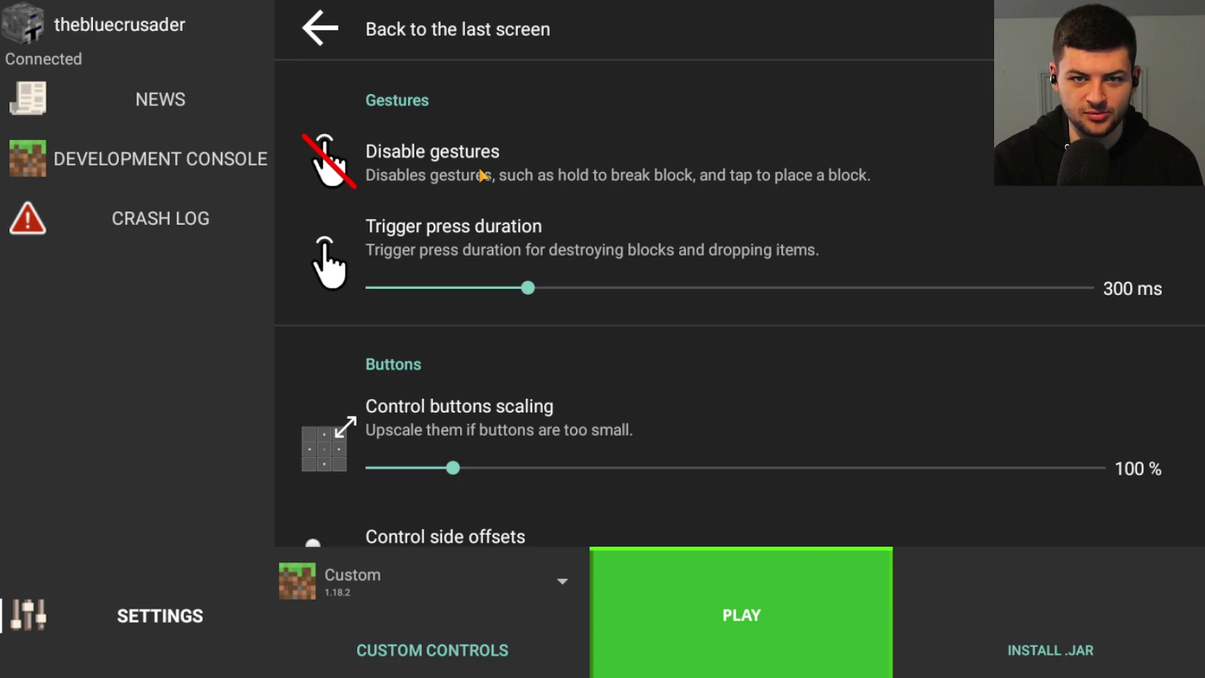
# Step: Look through the control button scaling, side offset and virtual mouse options, and return to the main settings list
pyautogui.scroll(-4, 479, 174)
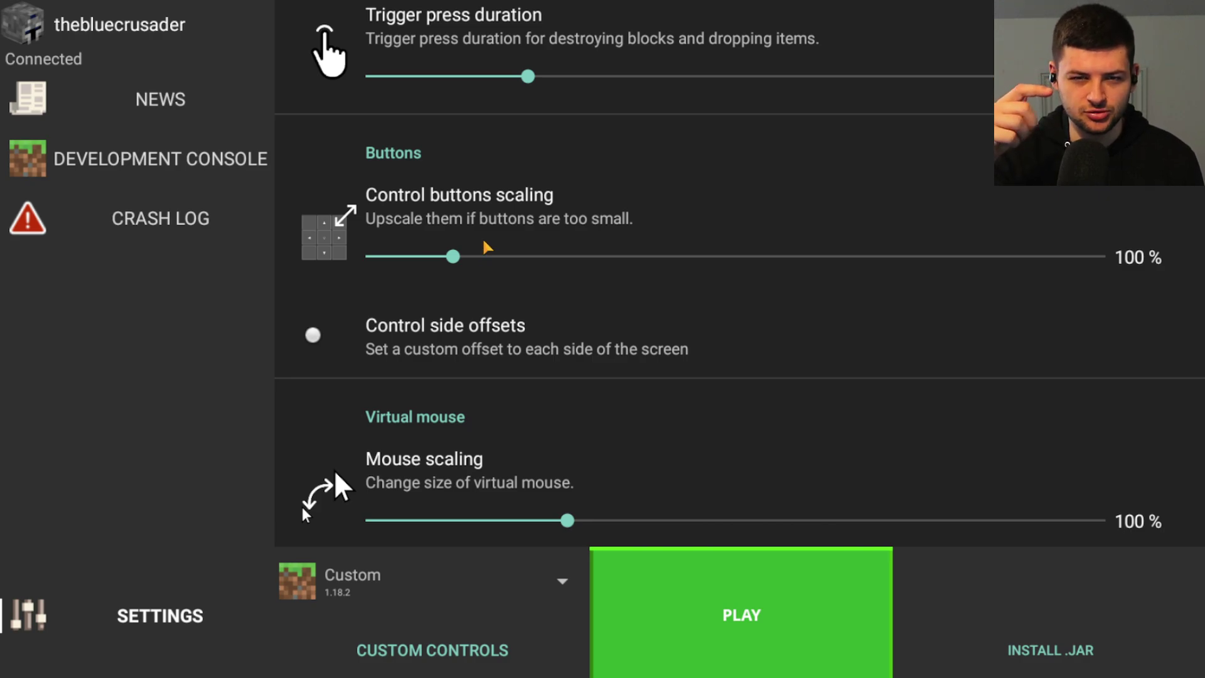
pyautogui.scroll(-4, 488, 248)
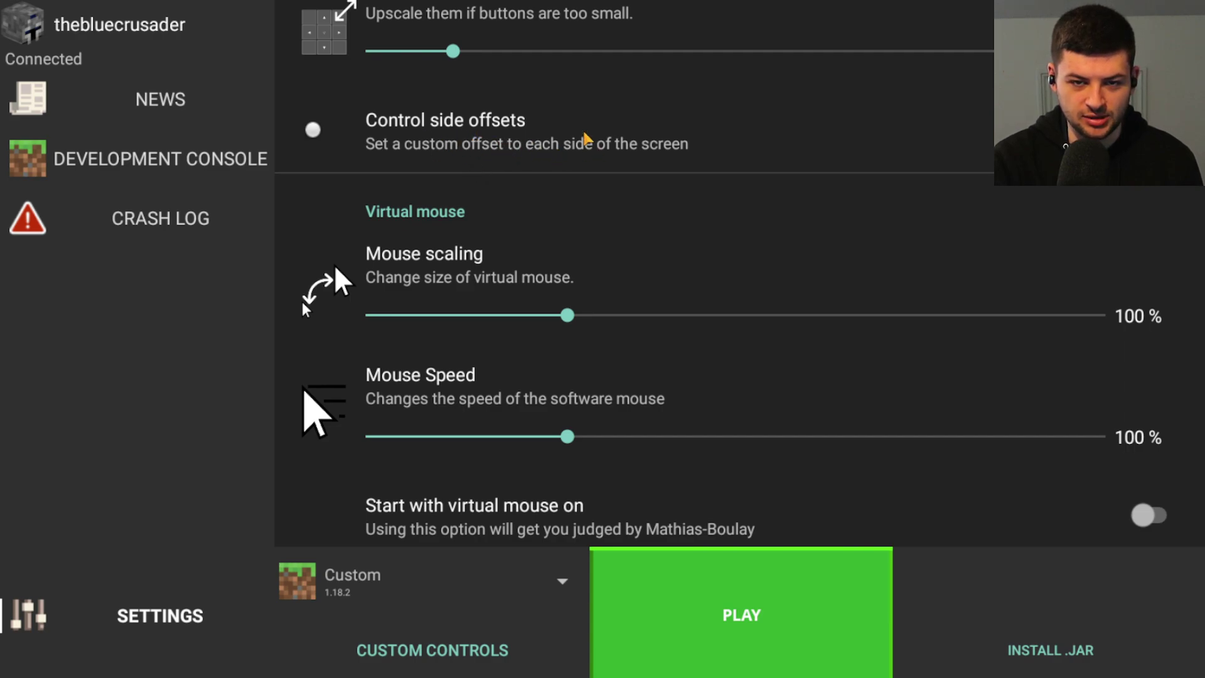
pyautogui.scroll(-1, 492, 207)
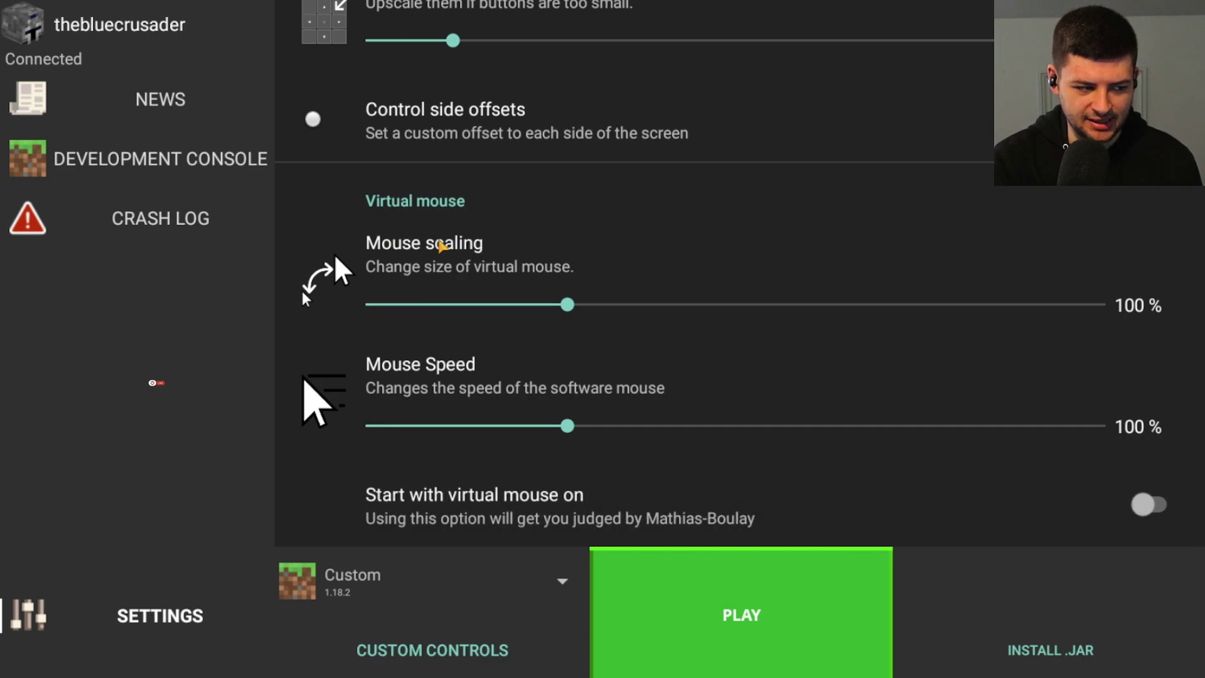
pyautogui.scroll(8, 439, 323)
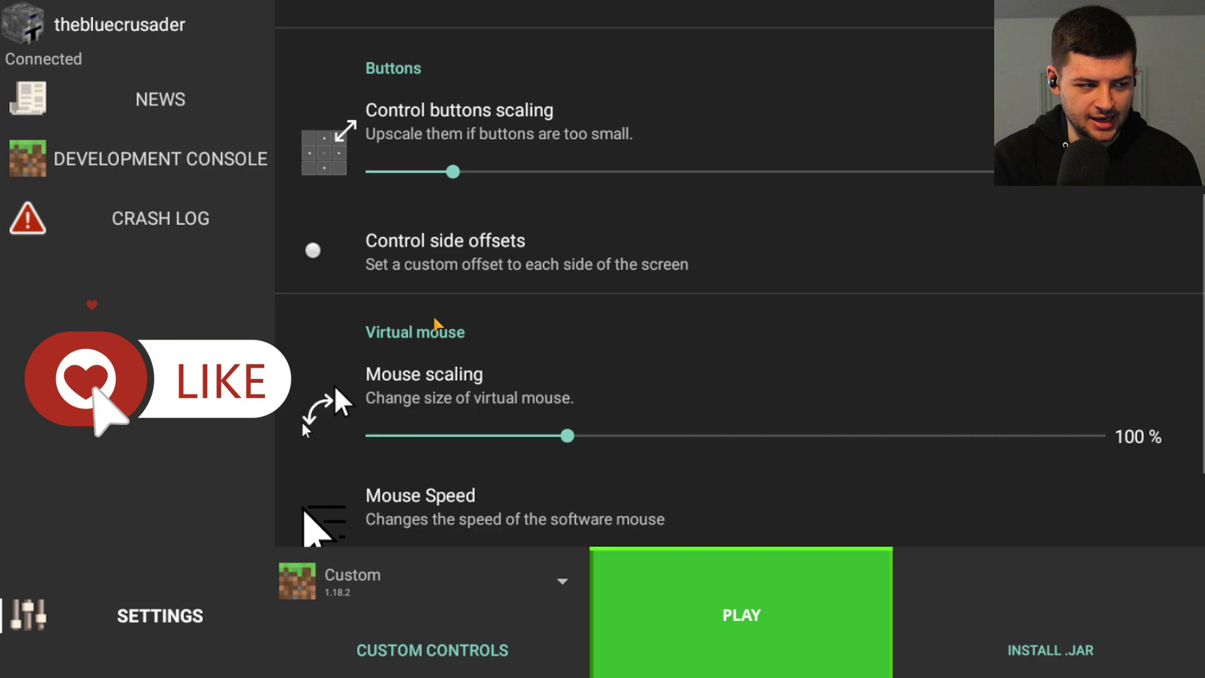
pyautogui.click(320, 19)
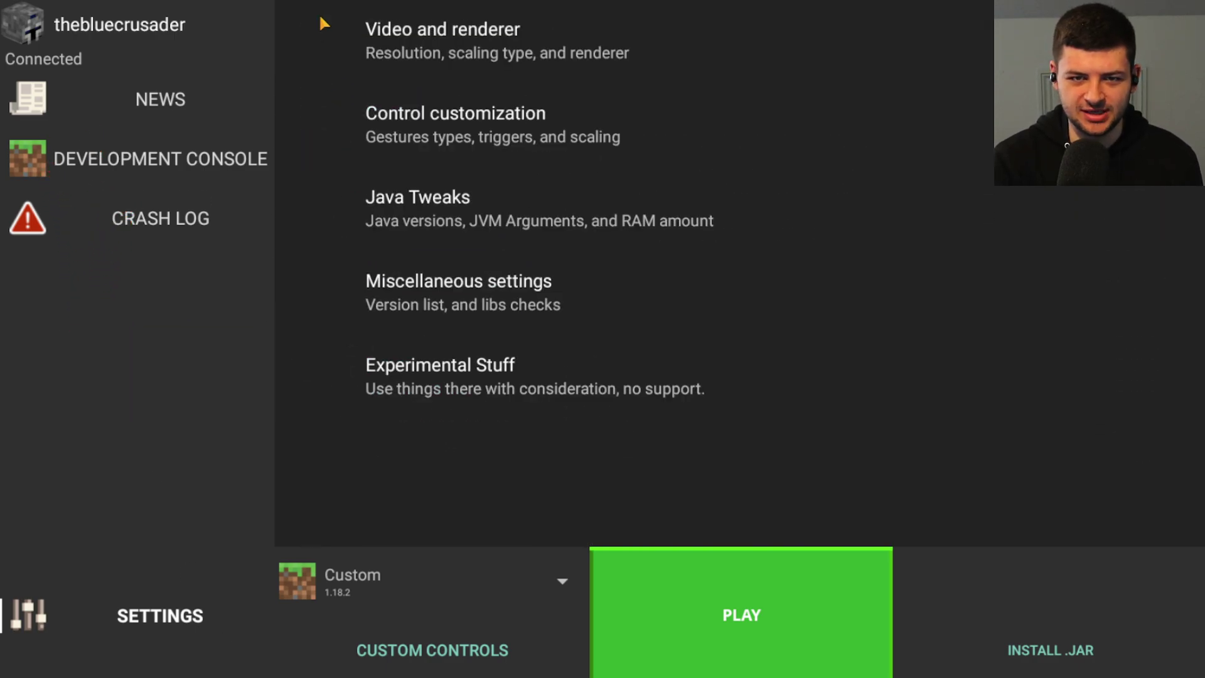
# Step: In Java Tweaks, view the Runtime Manager's installed Java VMs and the file picker for adding a new one, and close both
pyautogui.click(438, 199)
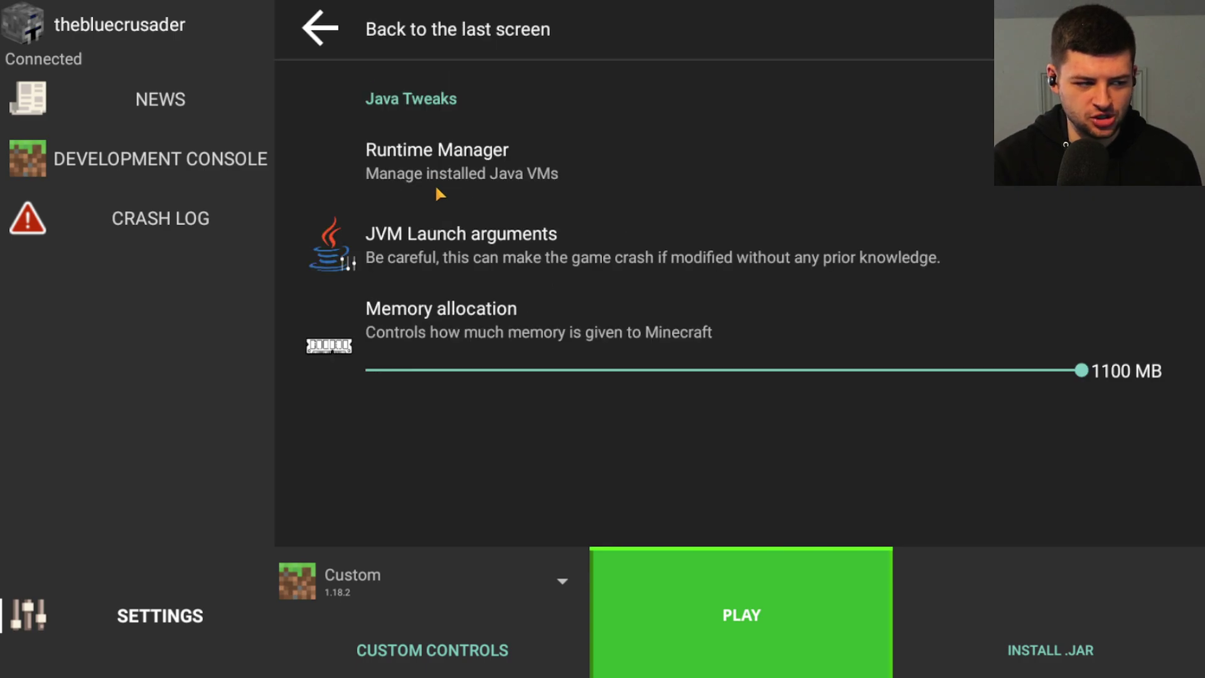
pyautogui.click(444, 157)
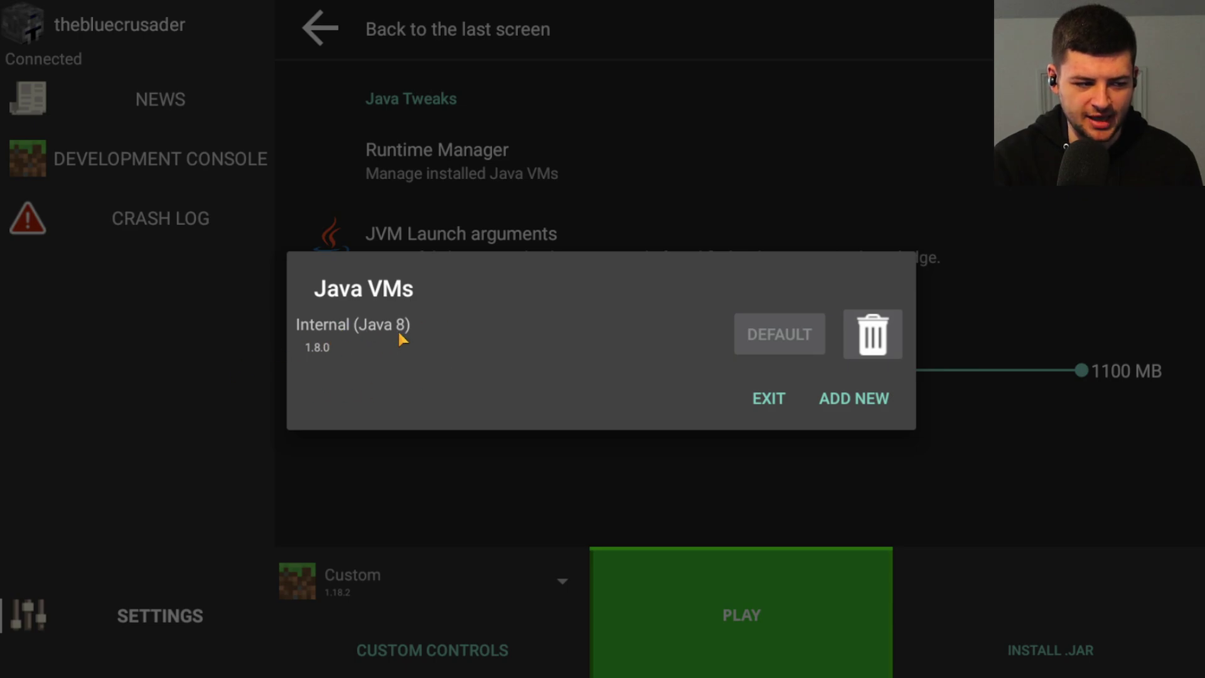
pyautogui.click(898, 398)
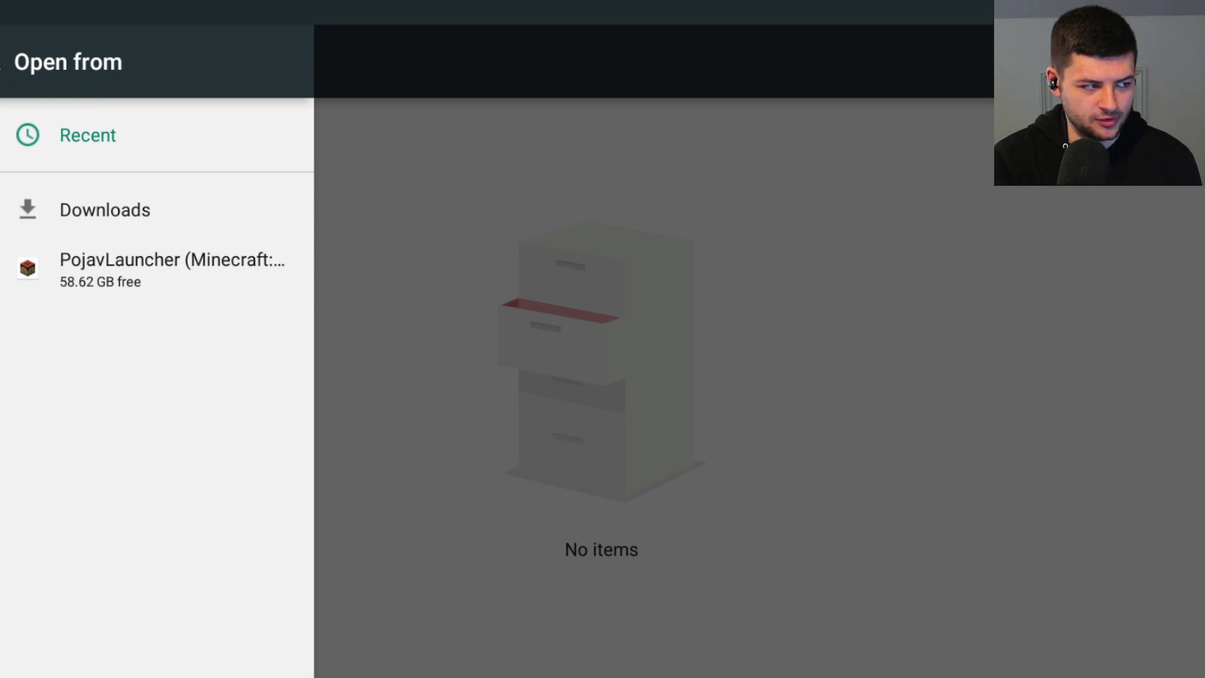
pyautogui.press('Escape')
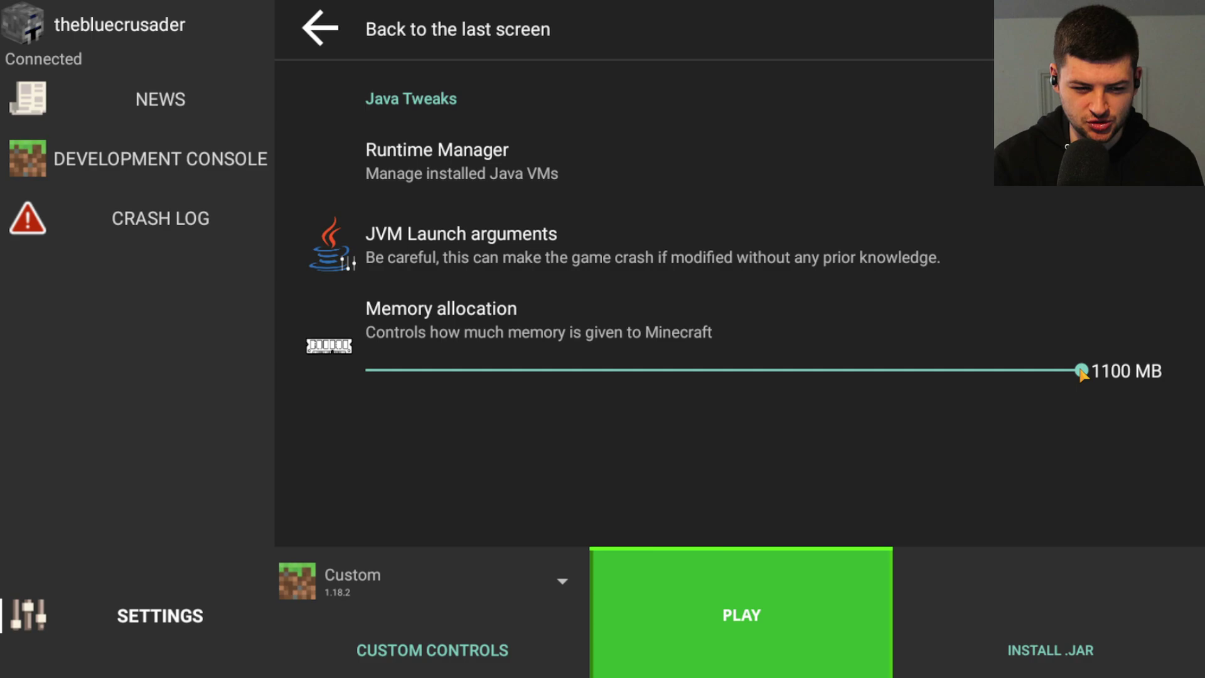
# Step: Set Minecraft's memory allocation to 1250 MB and return to the main settings list
pyautogui.moveTo(1081, 372); pyautogui.dragTo(1103, 375)
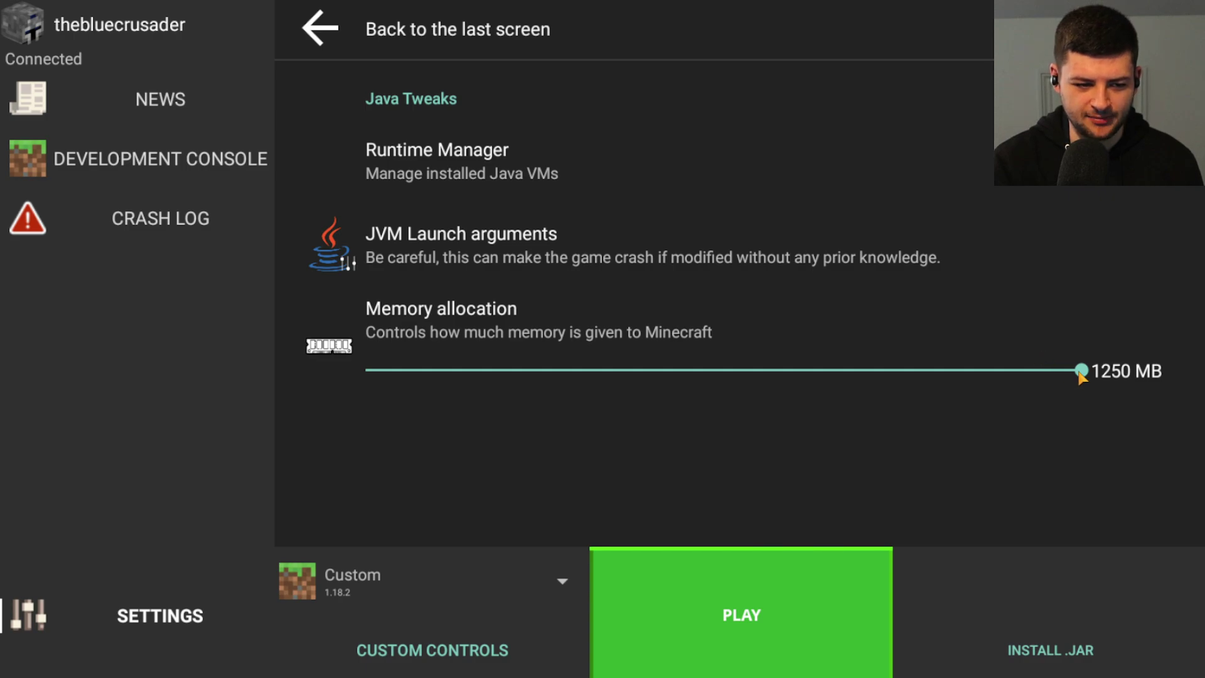
pyautogui.moveTo(1081, 370)
pyautogui.mouseDown()
pyautogui.moveTo(1065, 370)
pyautogui.moveTo(1081, 370)
pyautogui.mouseUp()
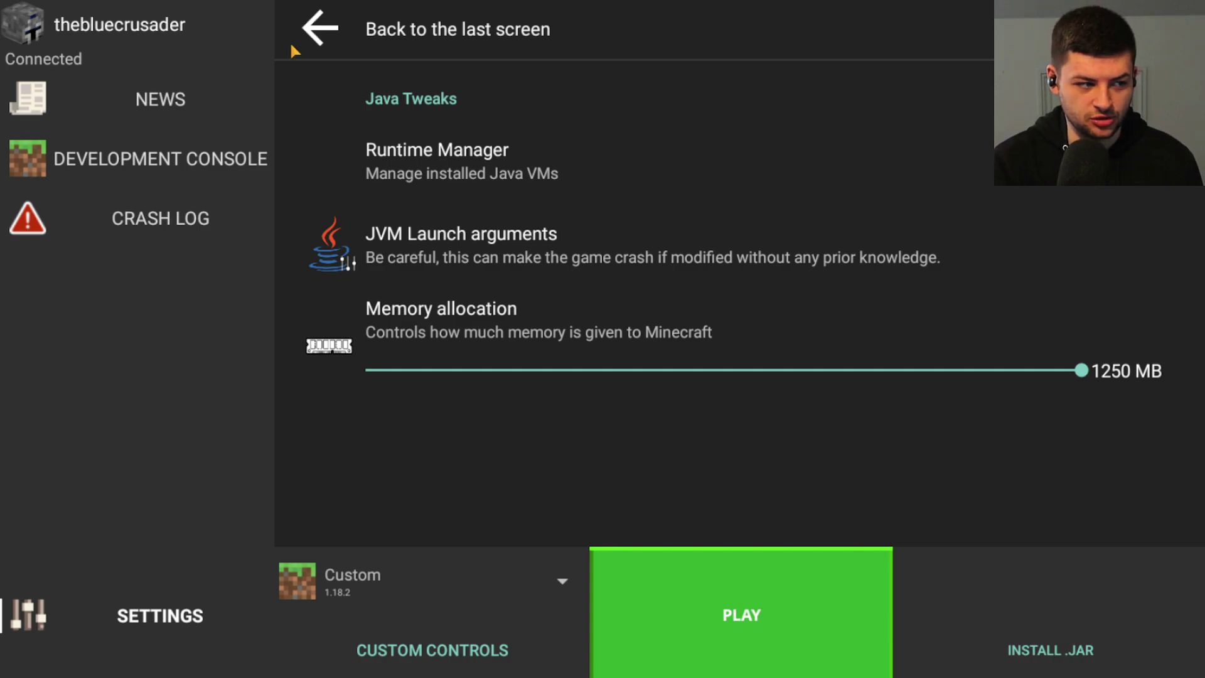
pyautogui.click(320, 34)
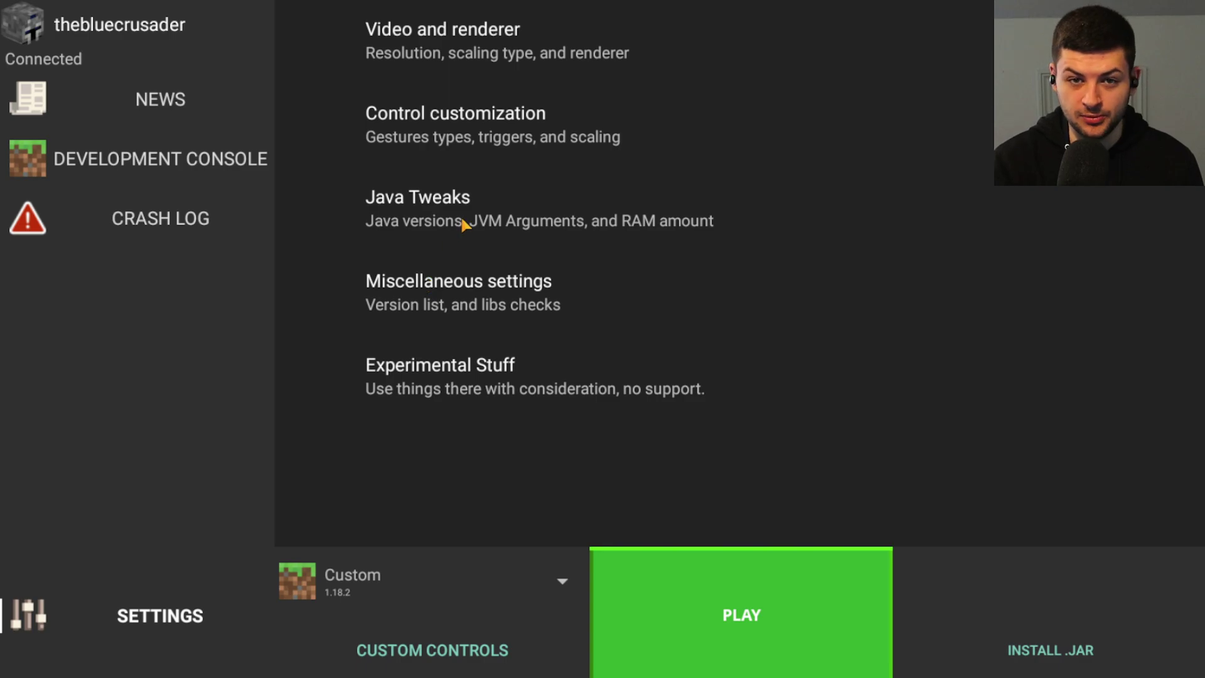
# Step: Examine the miscellaneous settings, including sidebar, library check, Cosmetica Capes and version type options, and return to the main settings list
pyautogui.click(440, 305)
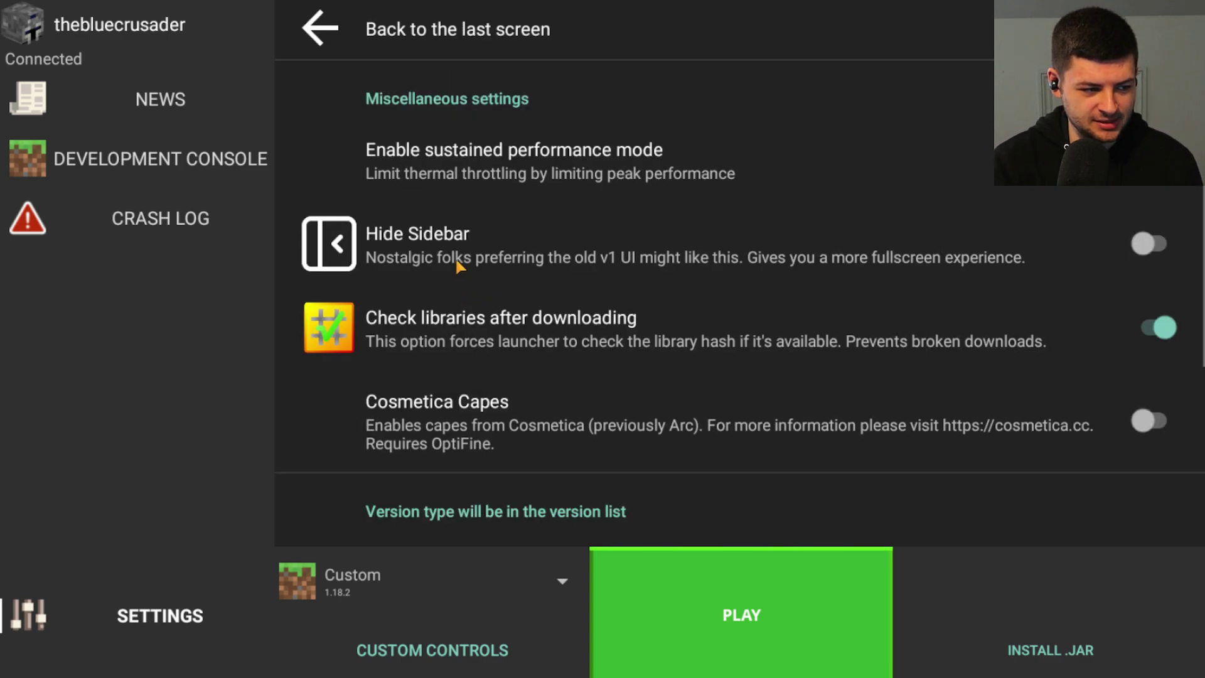
pyautogui.scroll(-2, 453, 261)
pyautogui.scroll(-2, 454, 261)
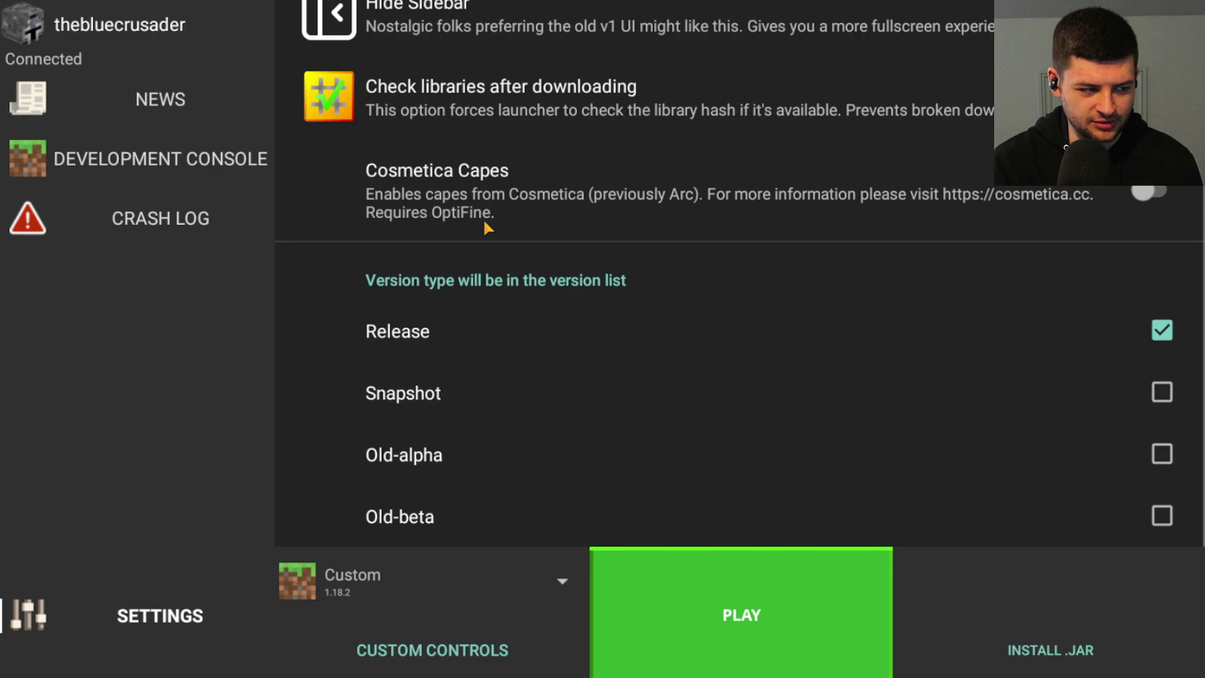
pyautogui.moveTo(488, 218); pyautogui.dragTo(475, 421)
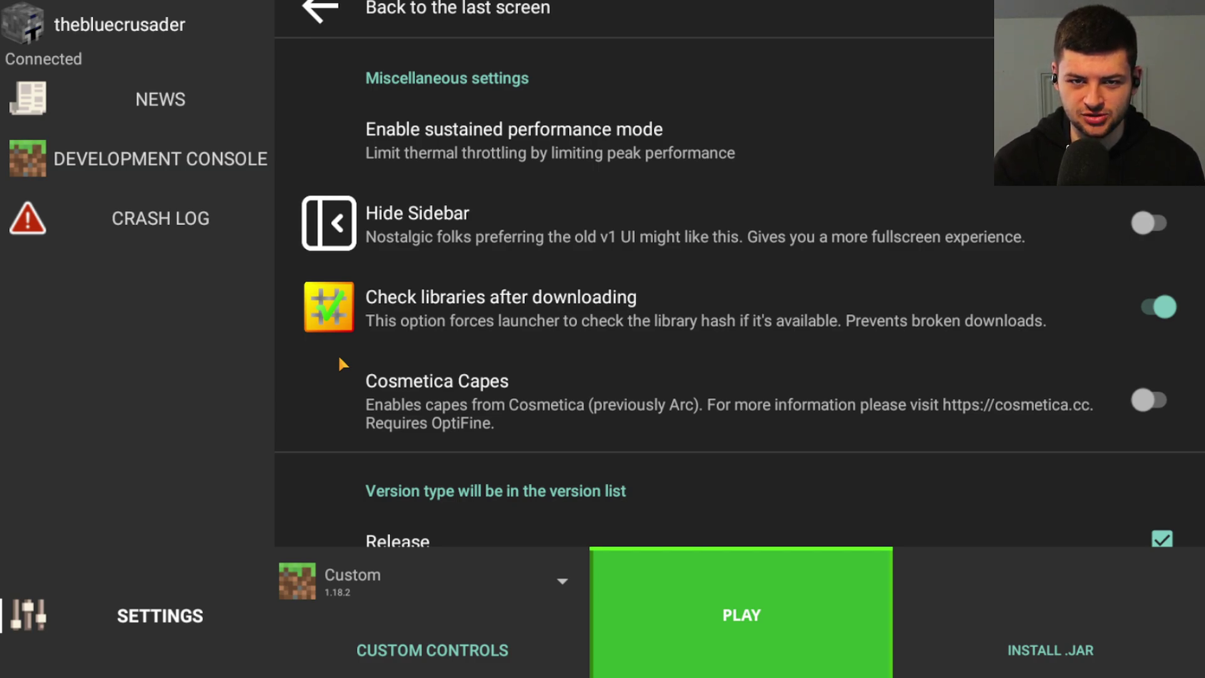
pyautogui.scroll(-3, 552, 283)
pyautogui.scroll(3, 345, 322)
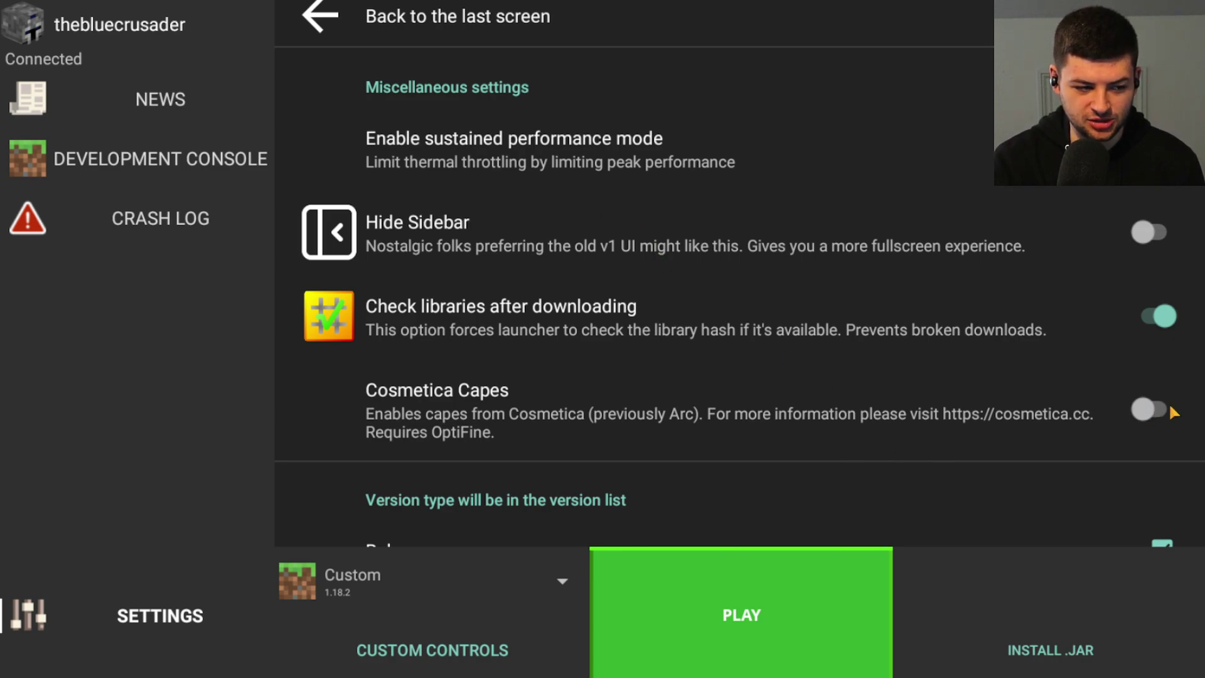
pyautogui.scroll(-3, 890, 364)
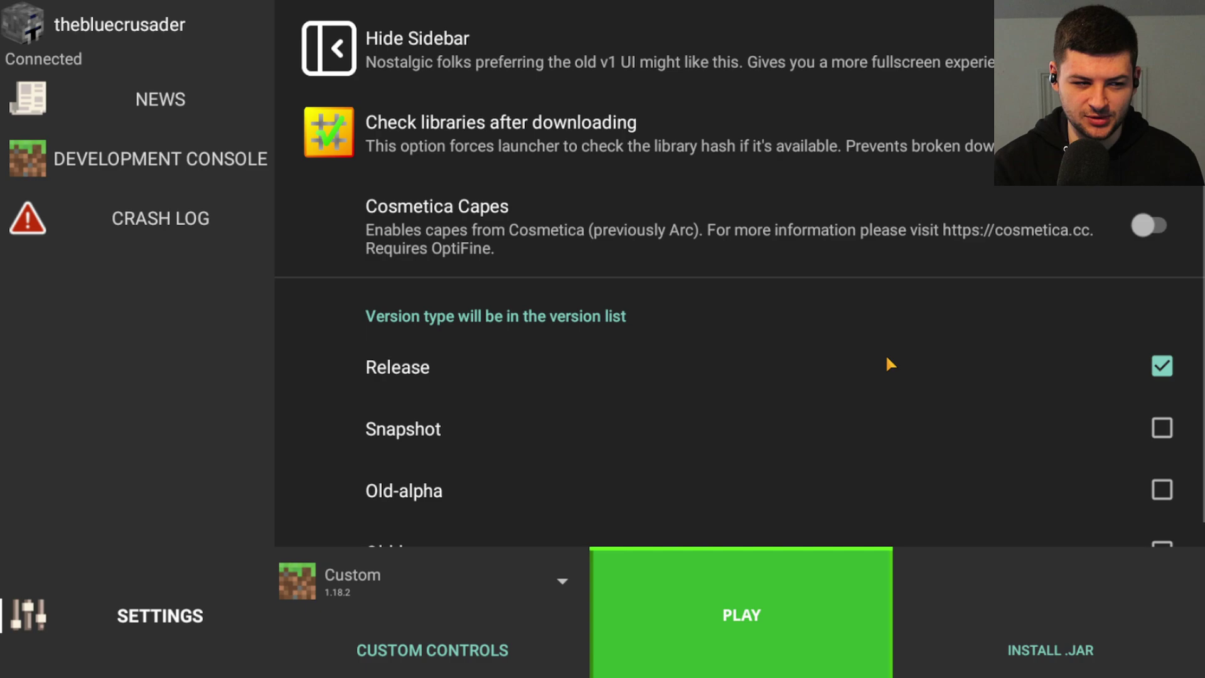
pyautogui.scroll(-1, 927, 364)
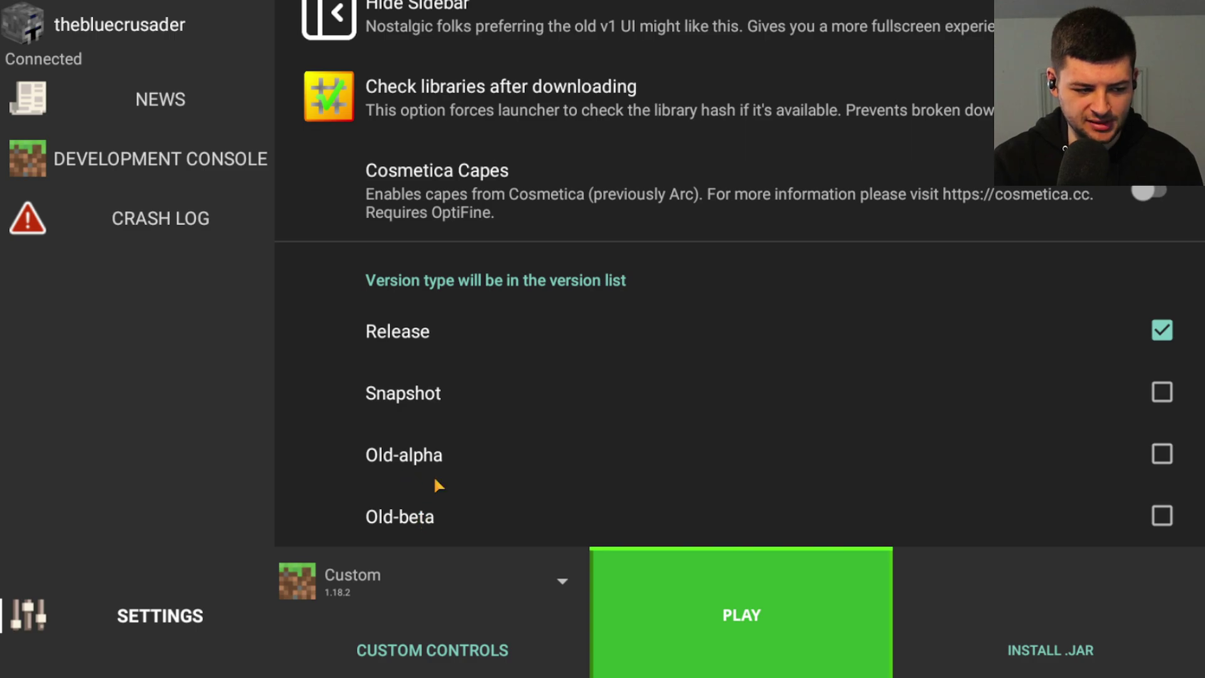
pyautogui.scroll(4, 479, 435)
pyautogui.click(307, 26)
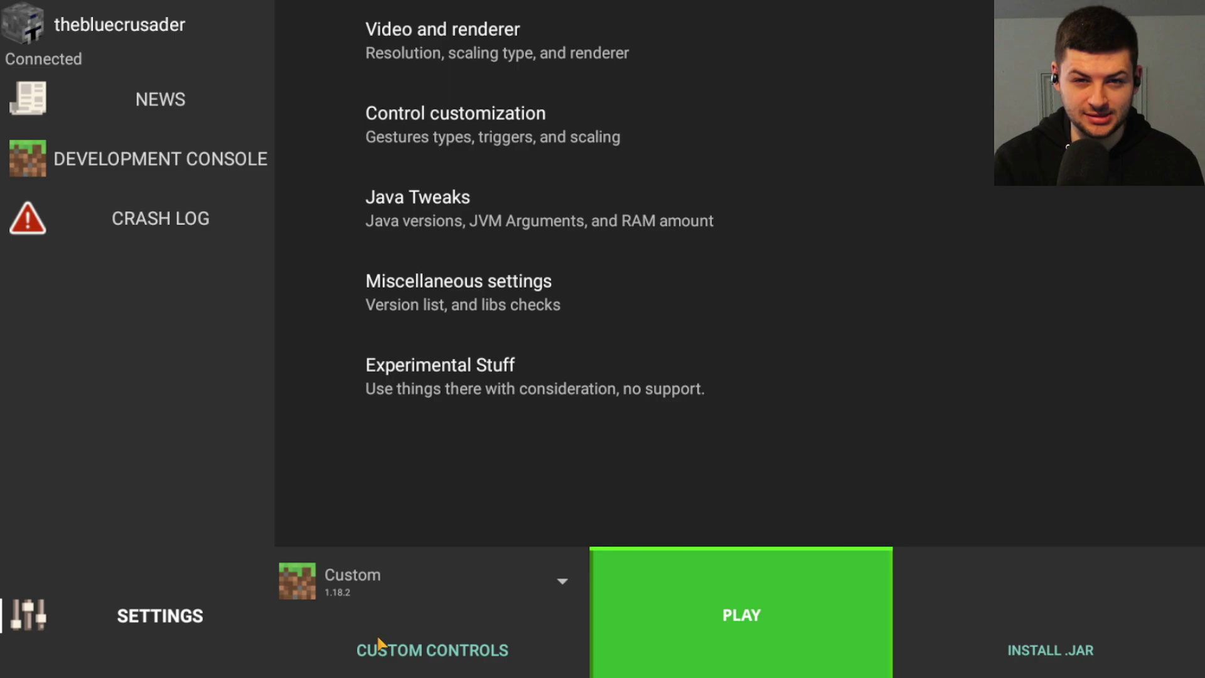
# Step: Open the custom controls editor, inspect the on-screen buttons and the ◇ button's edit options, and cancel the editing
pyautogui.click(447, 653)
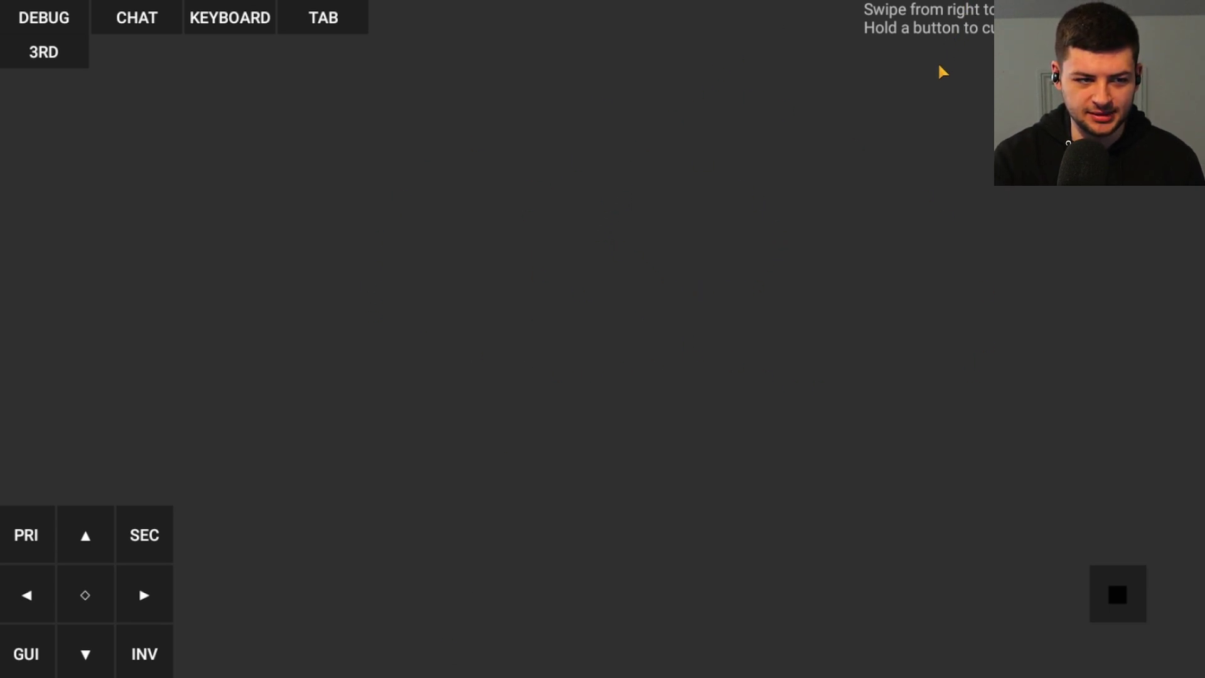
pyautogui.click(1169, 23)
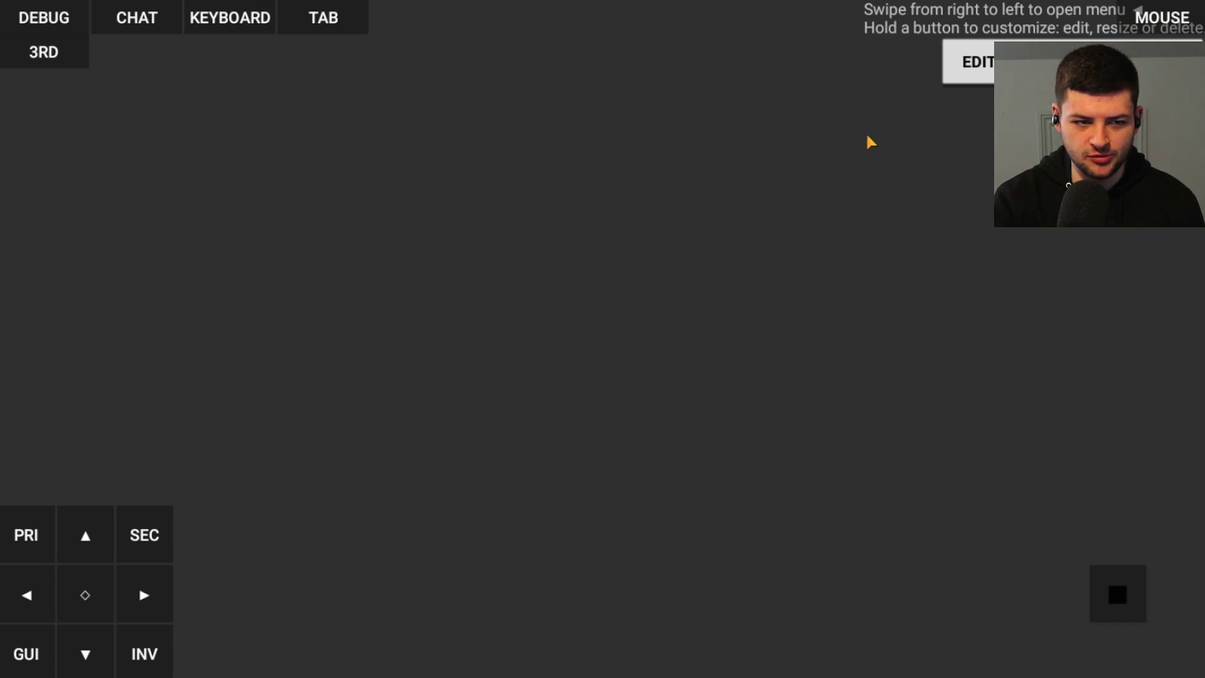
pyautogui.click(1134, 590)
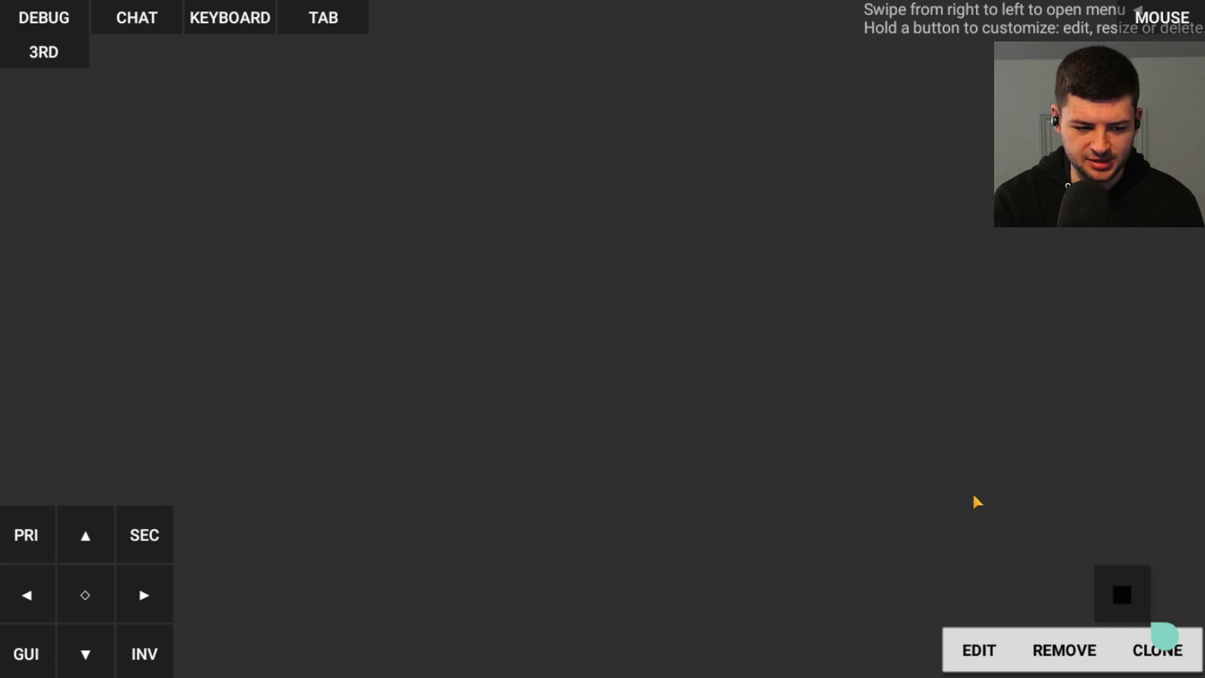
pyautogui.click(162, 599)
pyautogui.click(129, 636)
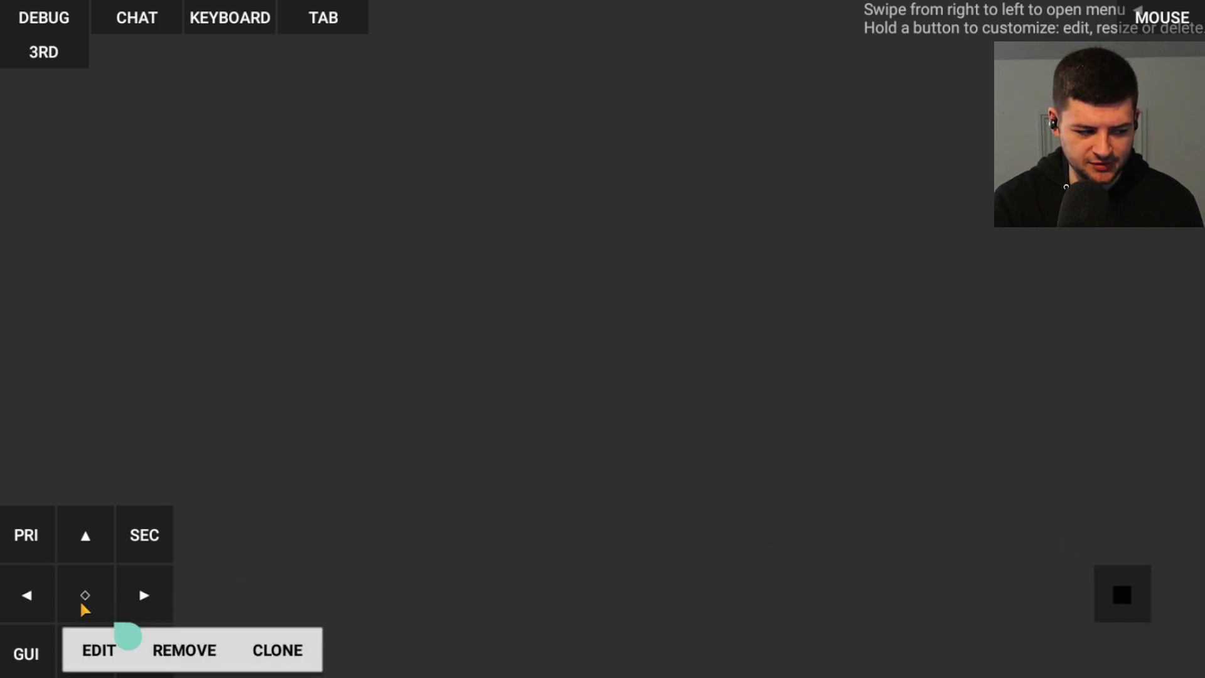
pyautogui.click(129, 636)
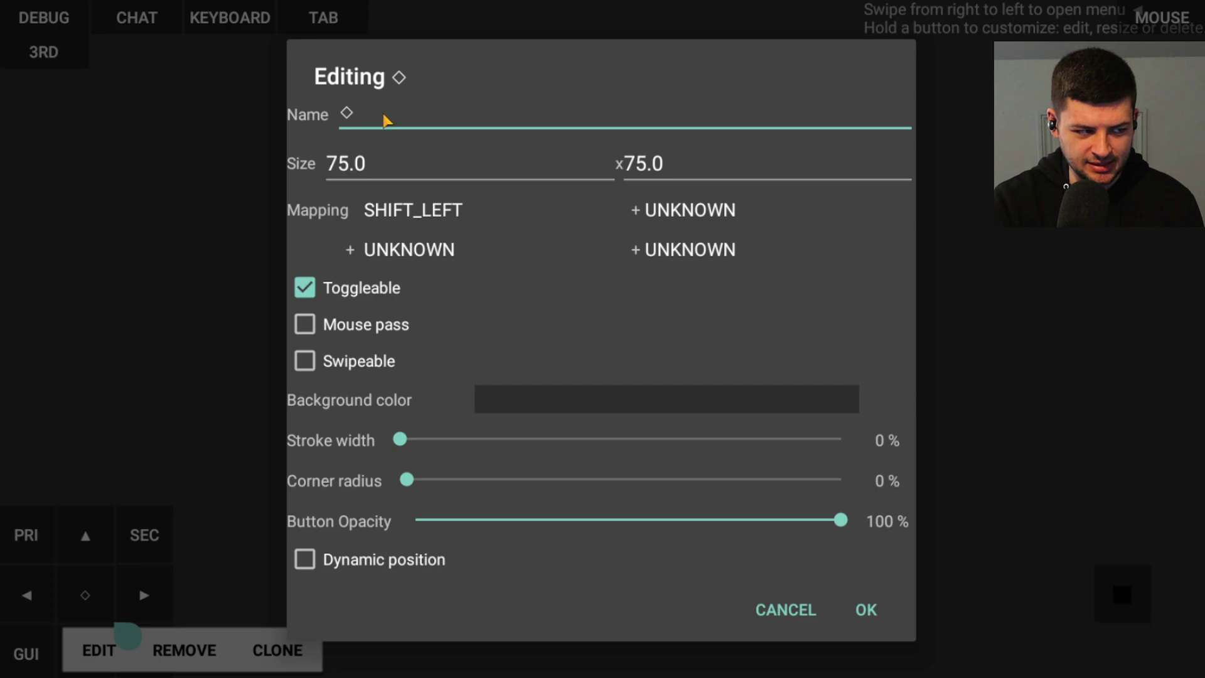
pyautogui.click(777, 612)
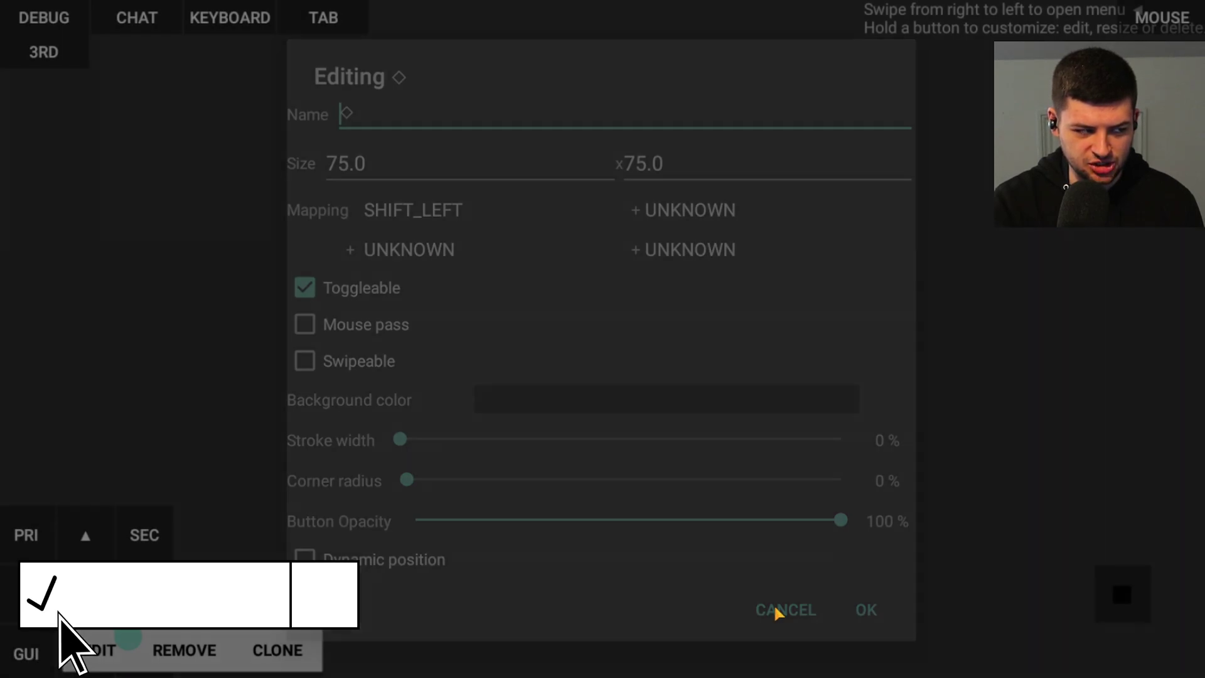
# Step: Check the customization options of the DEBUG, KEYBOARD and 3RD control buttons, and exit the controls editor without saving
pyautogui.click(23, 19)
pyautogui.click(94, 17)
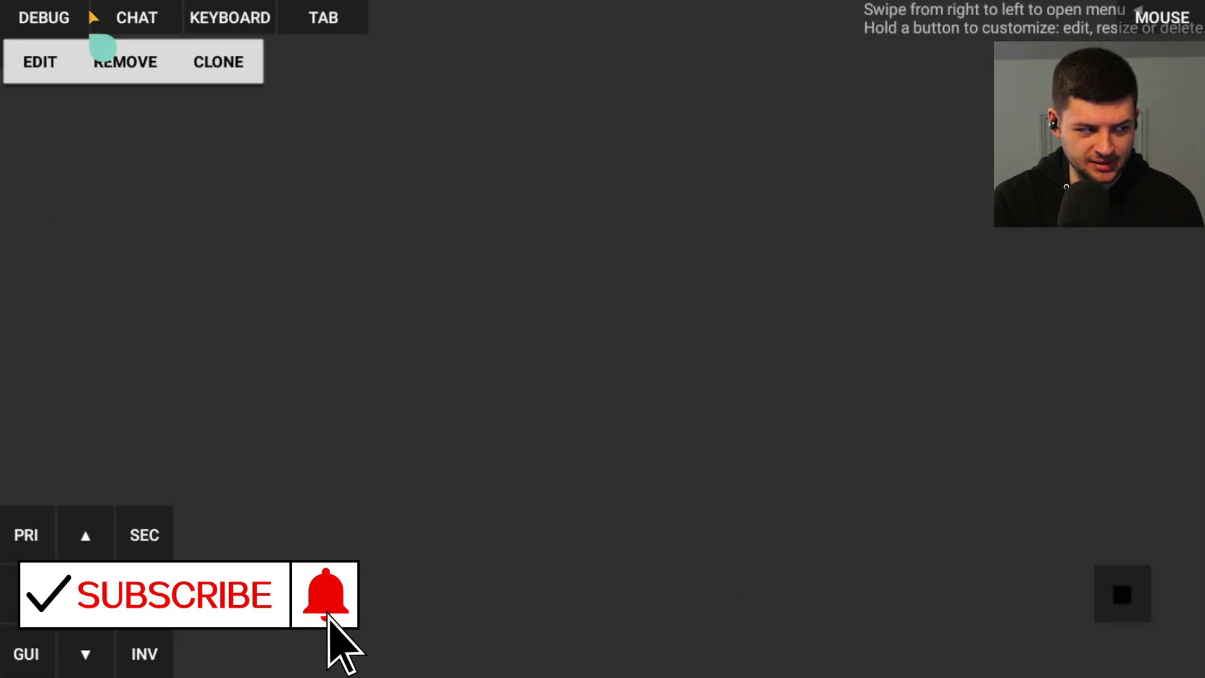
pyautogui.click(196, 21)
pyautogui.click(317, 17)
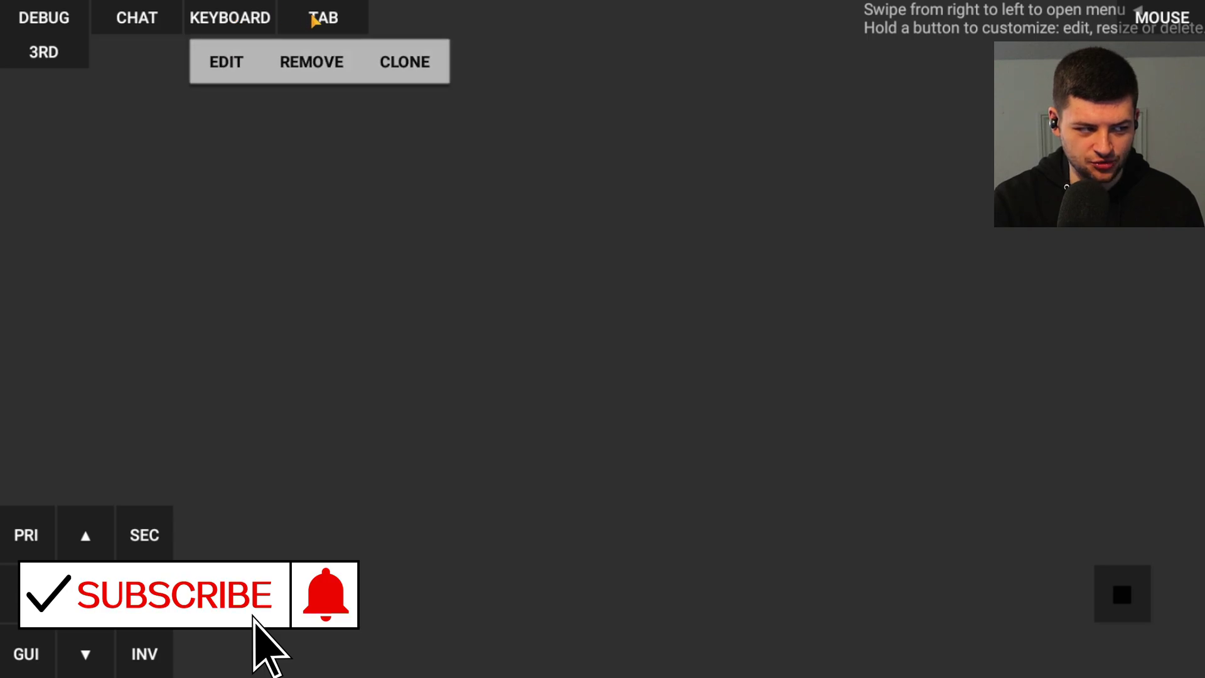
pyautogui.click(57, 57)
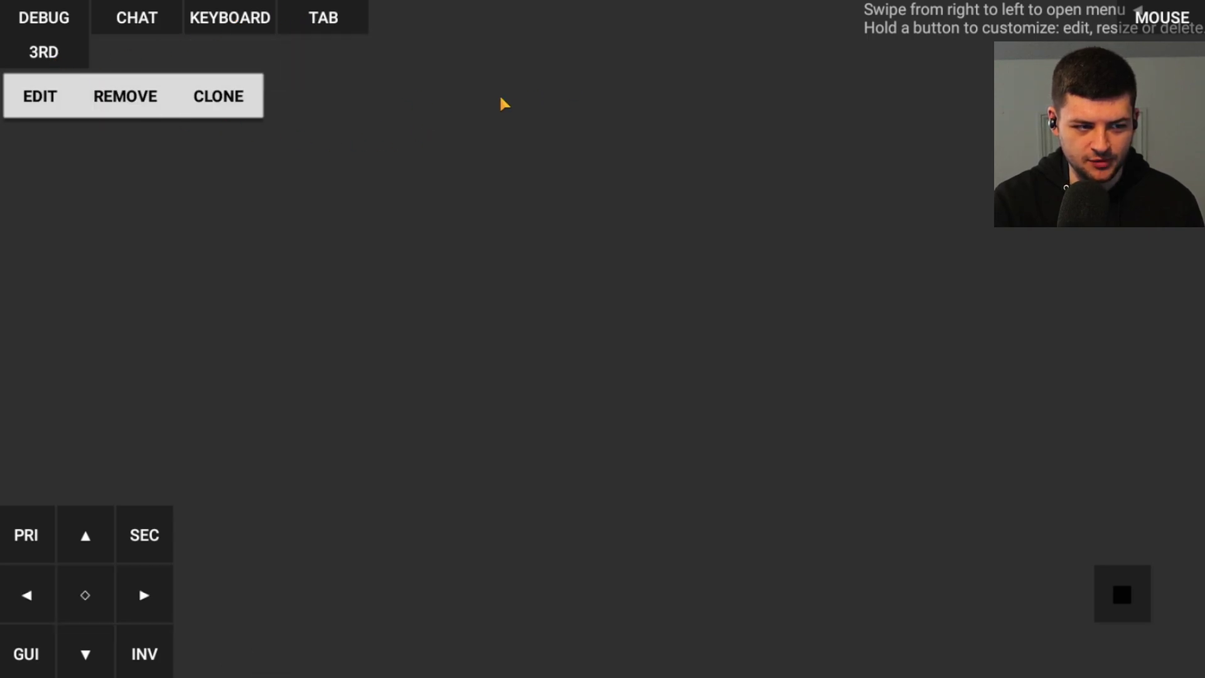
pyautogui.press('Escape')
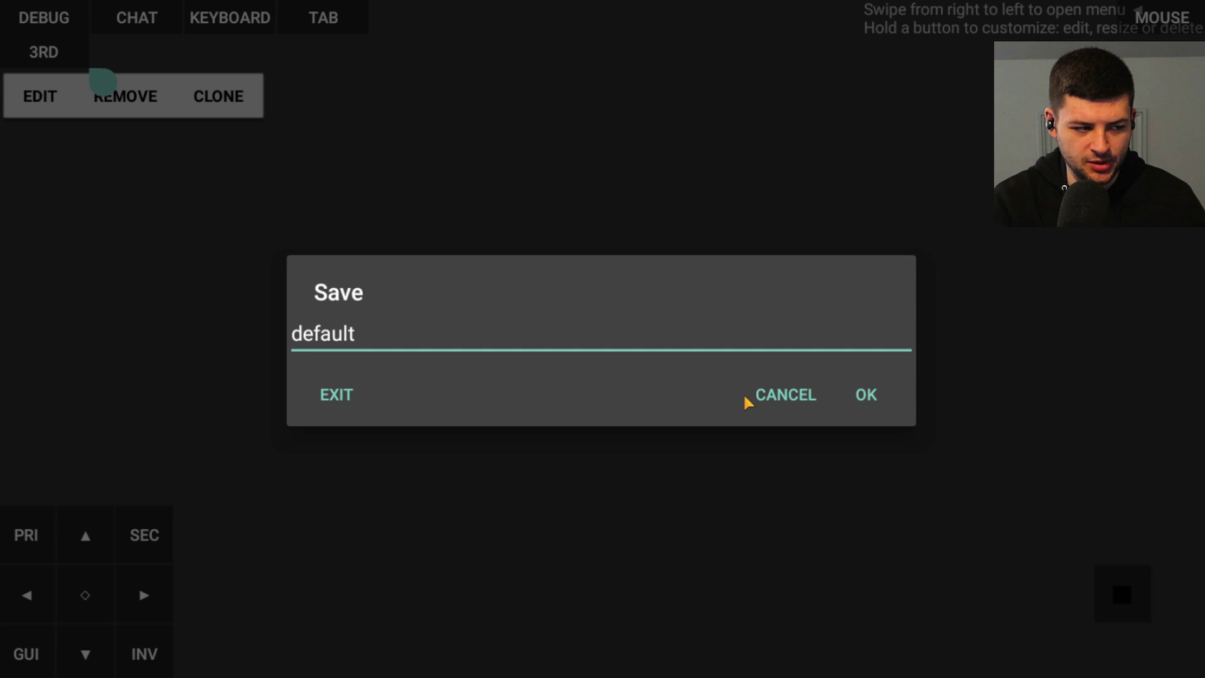
pyautogui.click(321, 394)
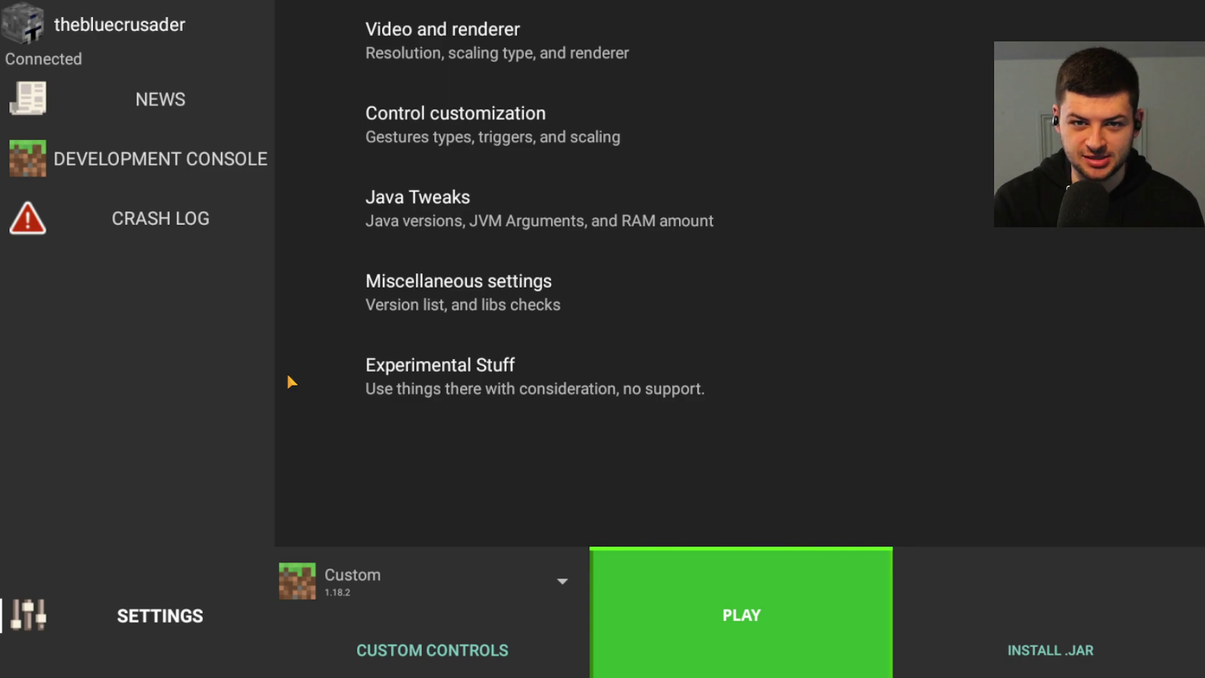
# Step: Check the Downloads folder in the .jar installer's file picker and return to the launcher
pyautogui.click(1060, 638)
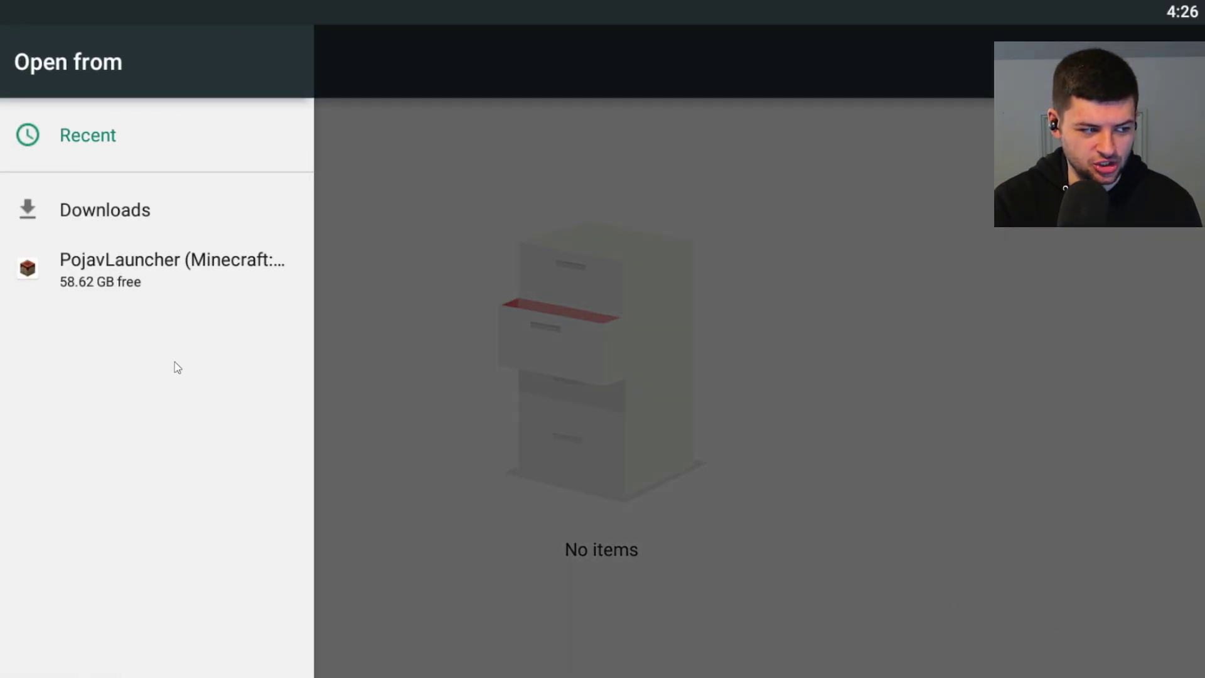
pyautogui.click(143, 217)
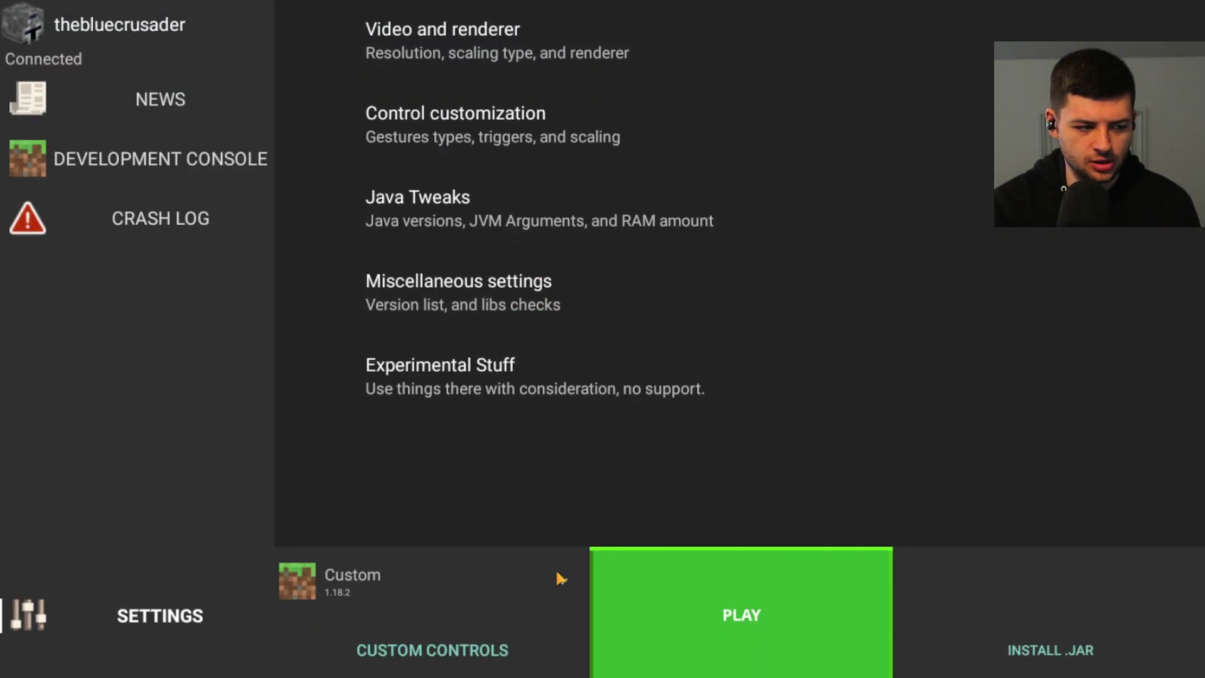
# Step: Create a new launcher profile and name it "Pojav Profile Tutorial"
pyautogui.click(561, 578)
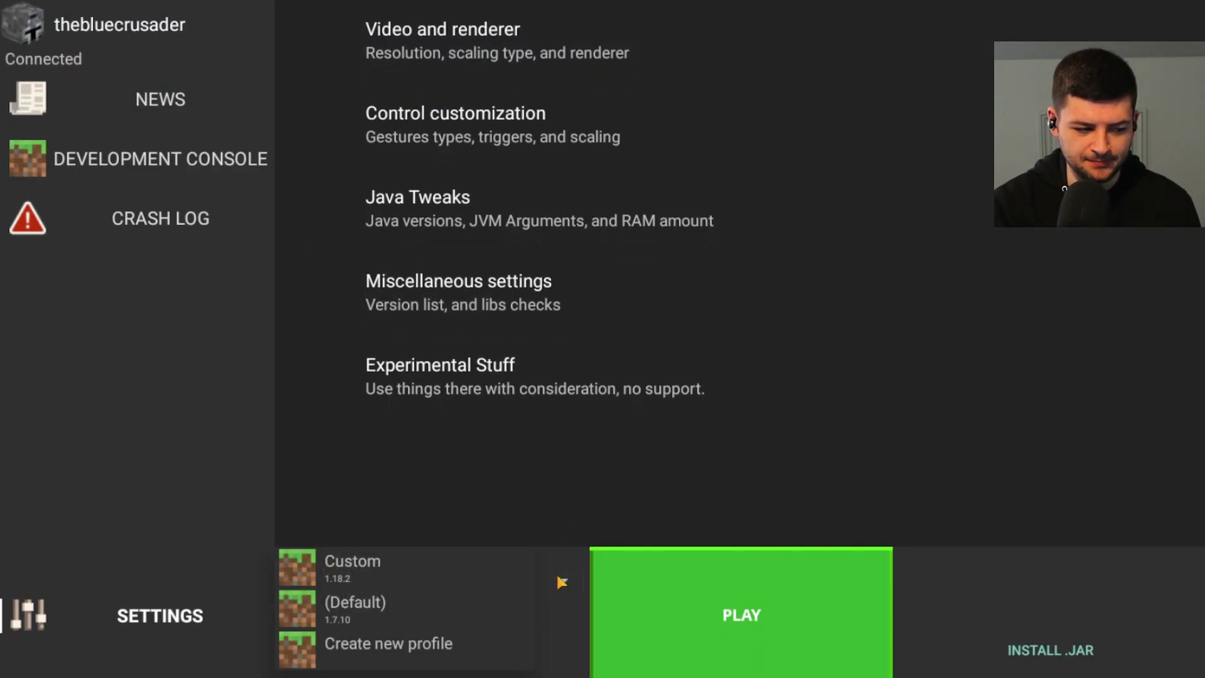
pyautogui.click(323, 506)
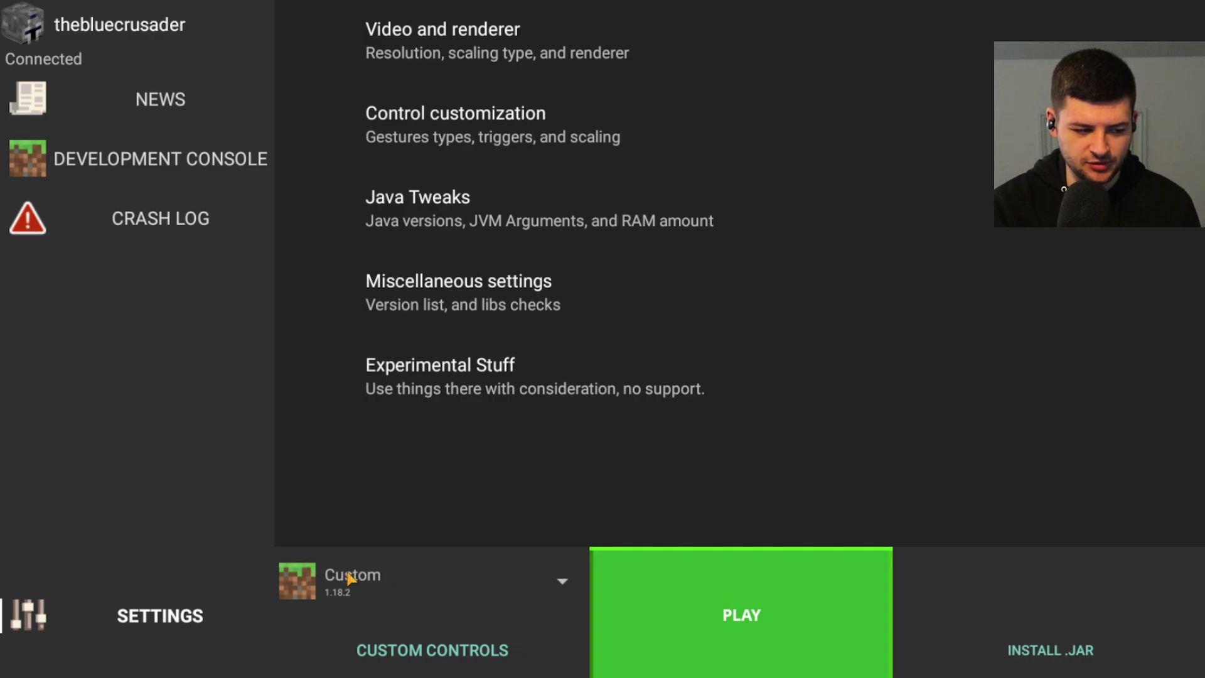
pyautogui.click(307, 570)
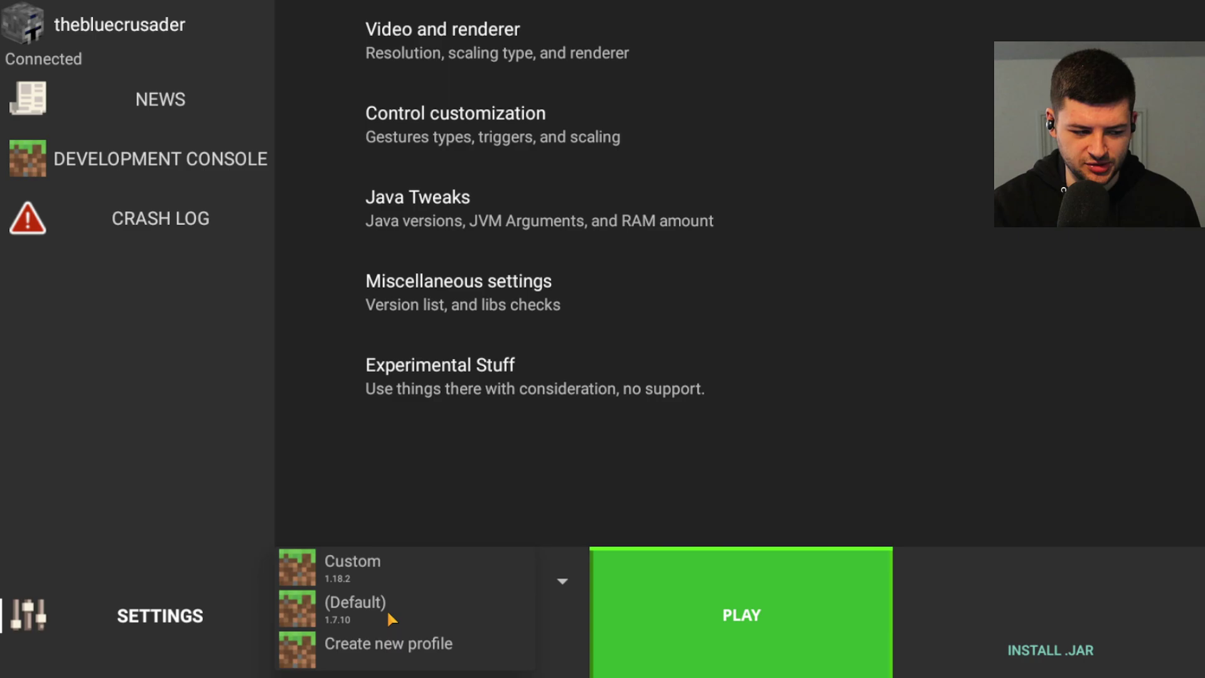
pyautogui.click(390, 645)
pyautogui.click(488, 181)
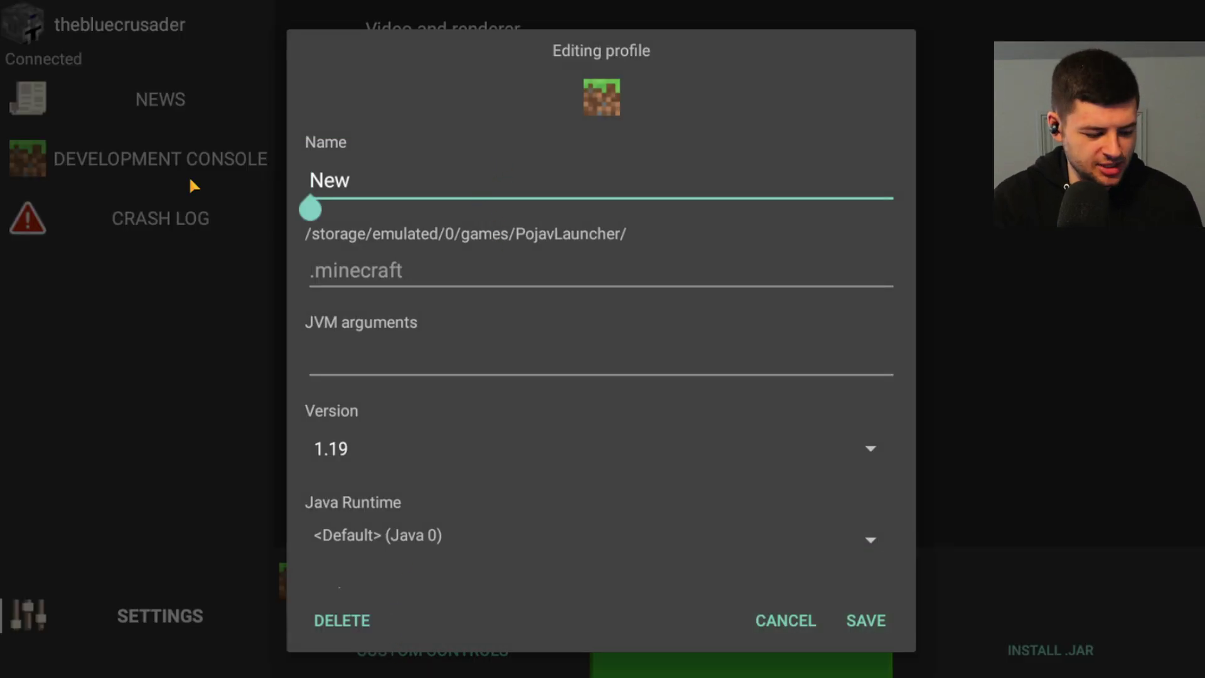
pyautogui.hotkey('ctrl', 'a')
pyautogui.write('Pojkacv')
pyautogui.press('BackSpace')
pyautogui.press('BackSpace')
pyautogui.press('BackSpace')
pyautogui.press('BackSpace')
pyautogui.write('av Profile Tutorial')
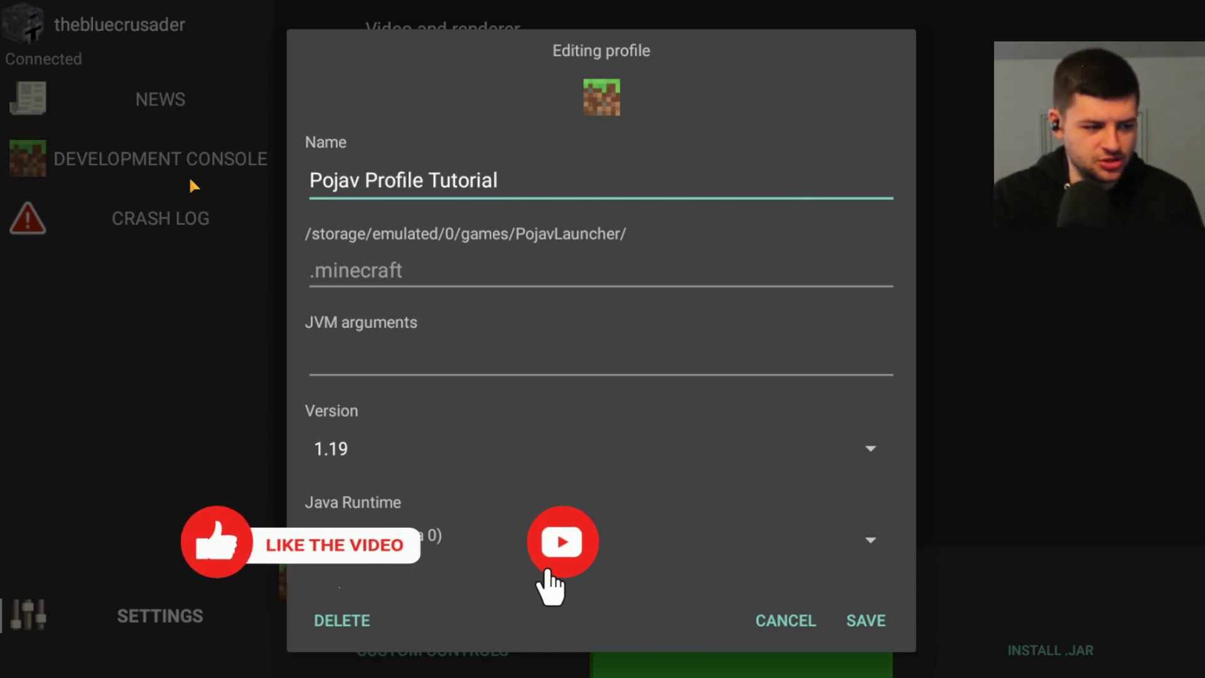
# Step: Set the new profile's Java Runtime to Internal (Java 8) and check the available renderer options without choosing one
pyautogui.click(360, 281)
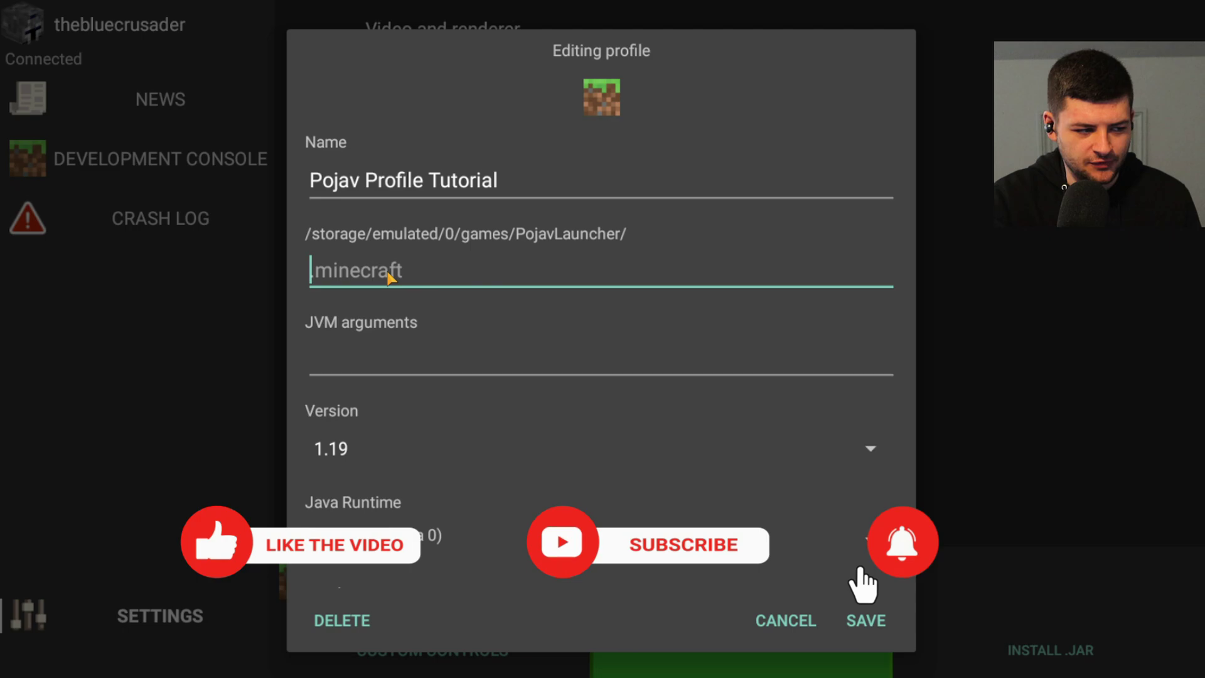
pyautogui.click(356, 334)
pyautogui.scroll(-2, 355, 334)
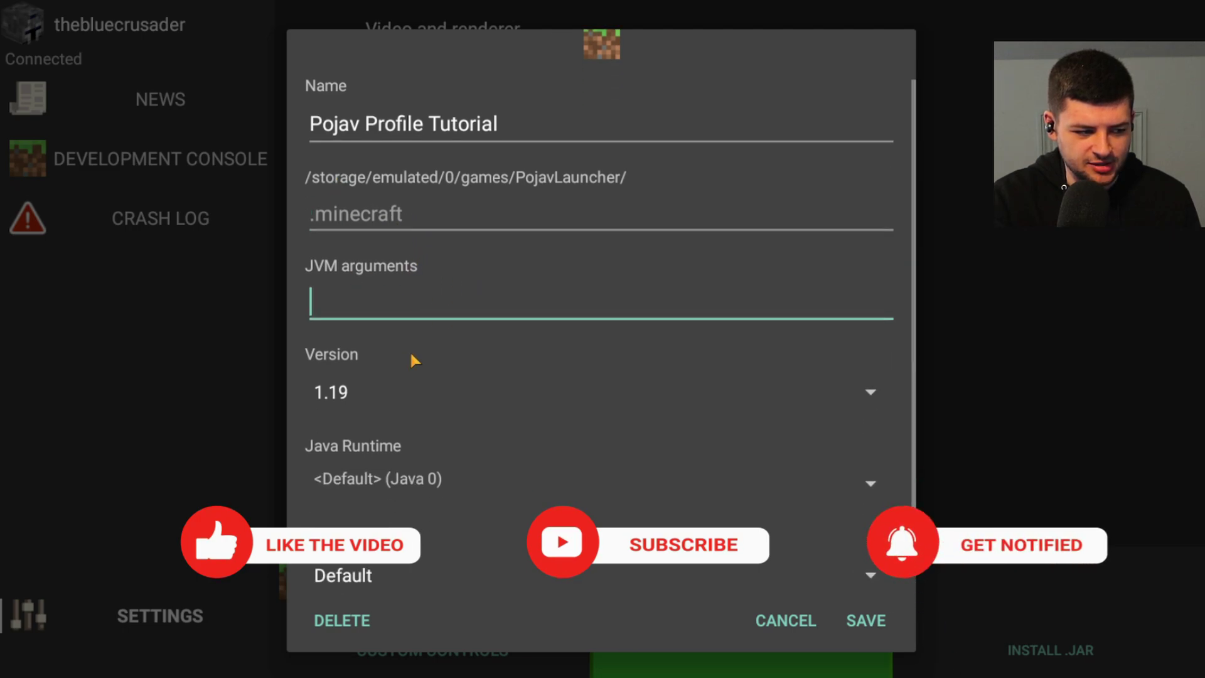
pyautogui.click(389, 462)
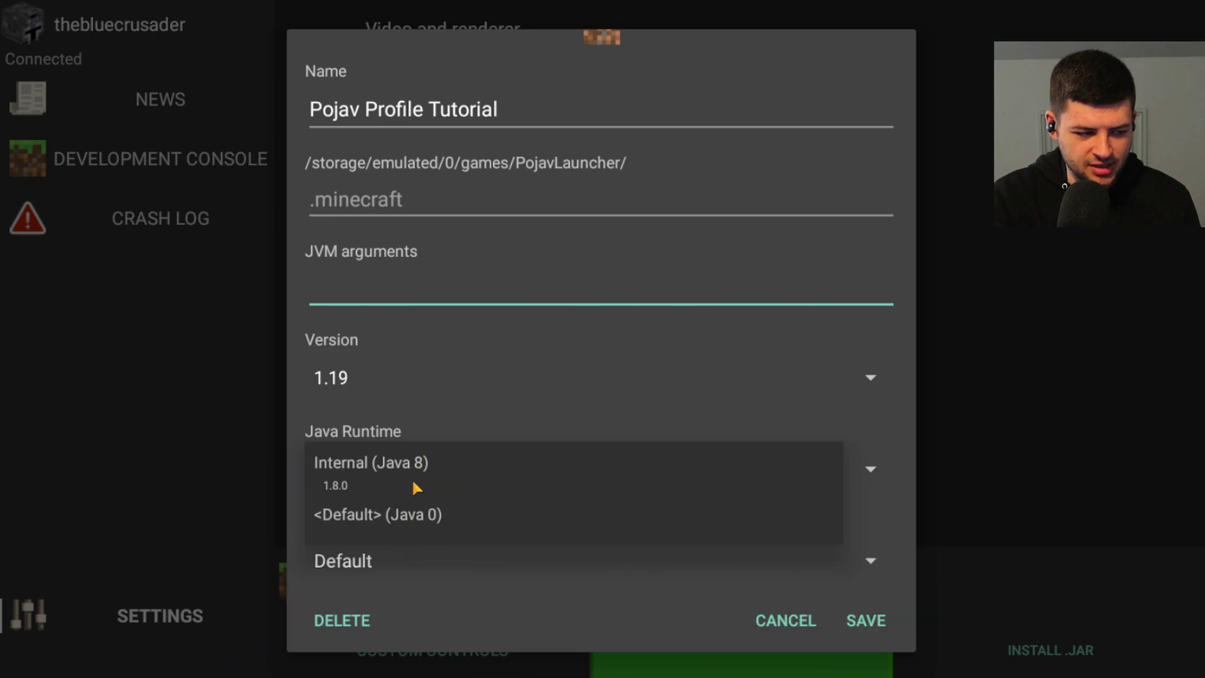
pyautogui.click(375, 476)
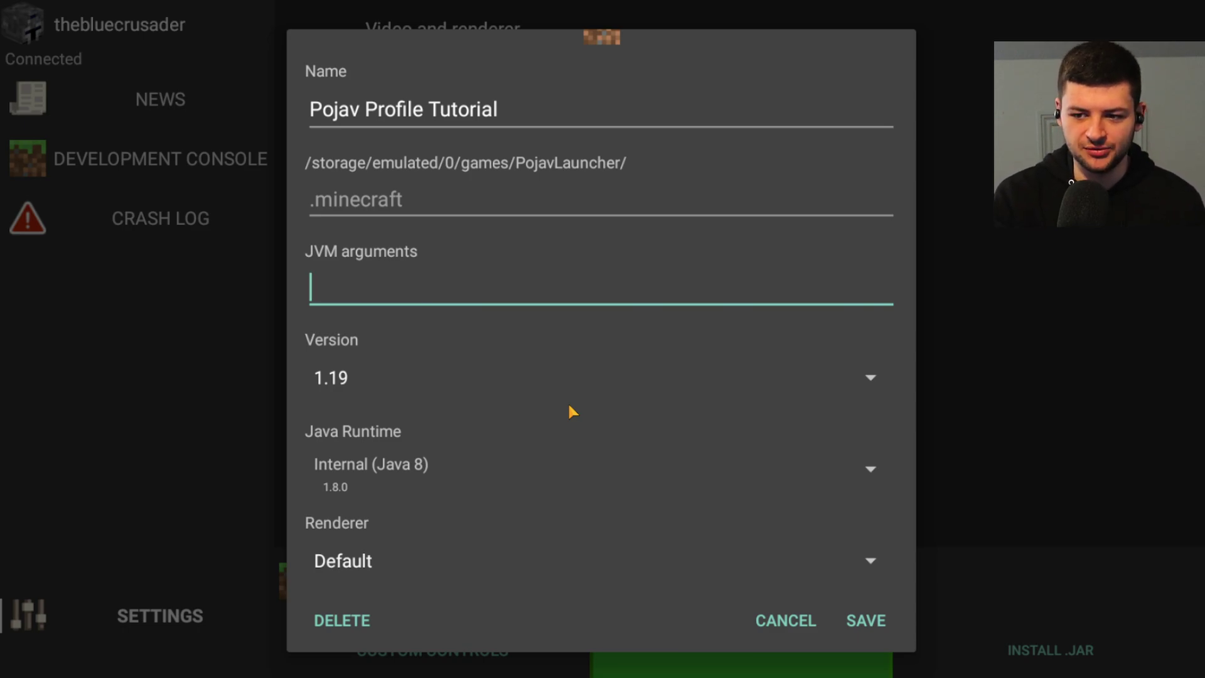
pyautogui.click(369, 560)
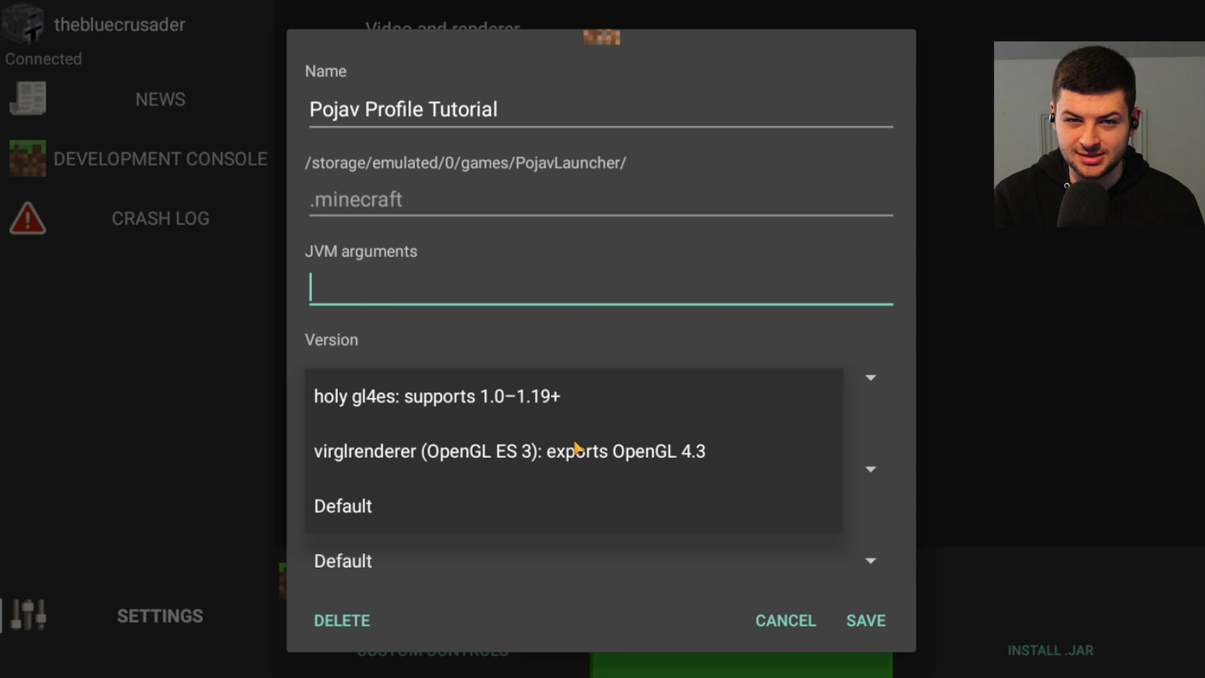
pyautogui.click(506, 312)
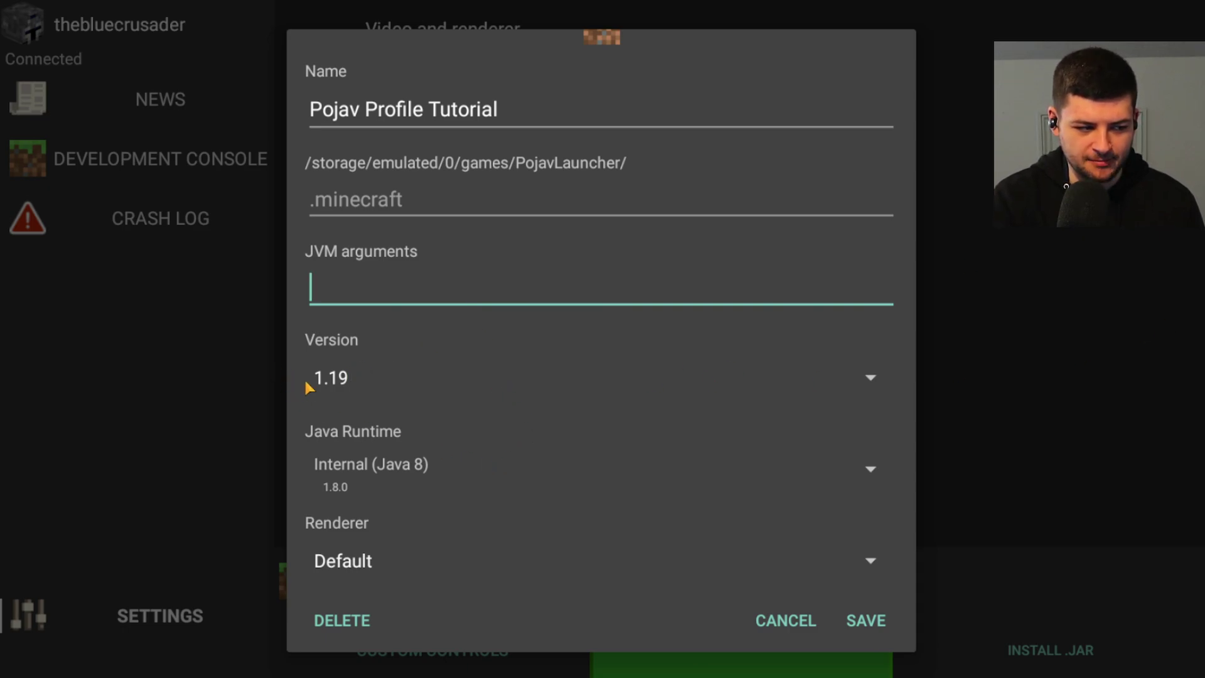
# Step: Reselect Internal (Java 8) as the Java Runtime and set the profile's Minecraft version to 1.12.2
pyautogui.click(390, 473)
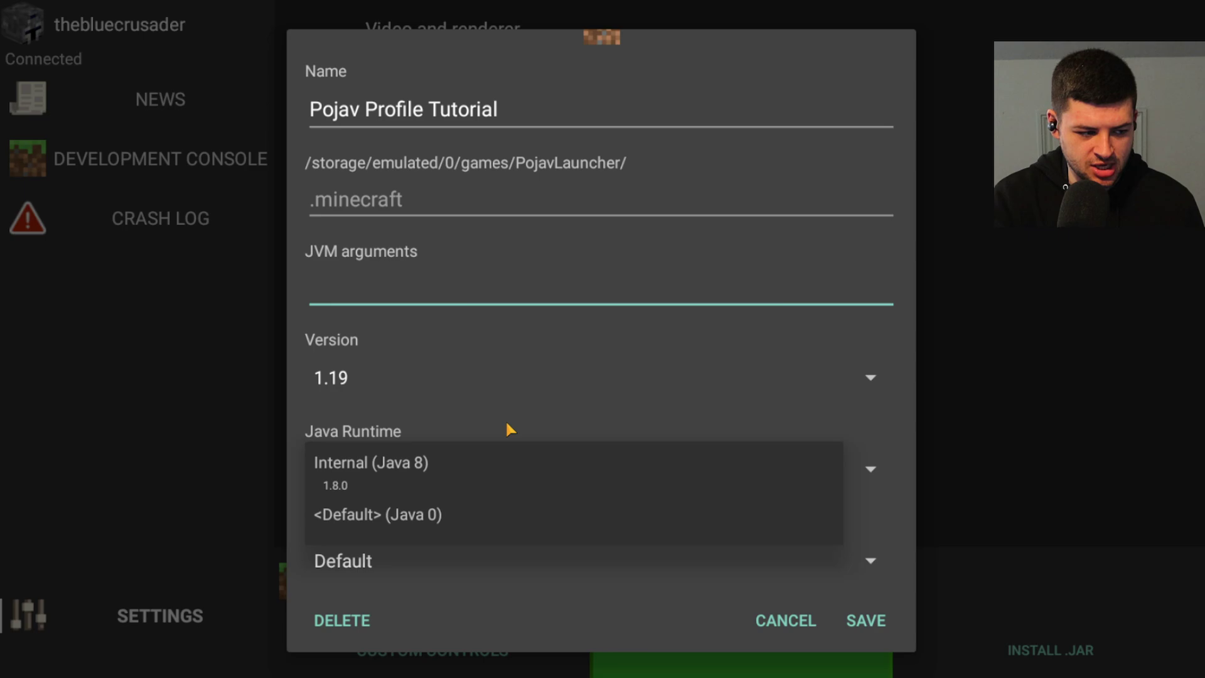
pyautogui.click(404, 464)
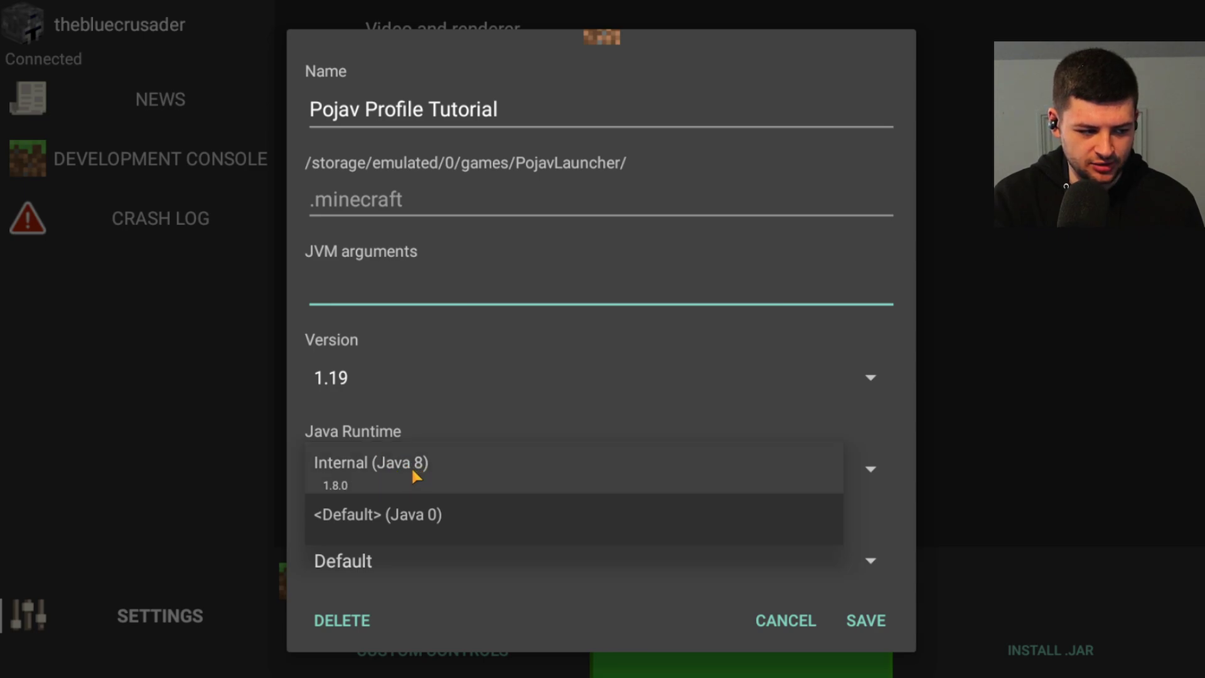
pyautogui.click(349, 371)
pyautogui.scroll(-6, 420, 492)
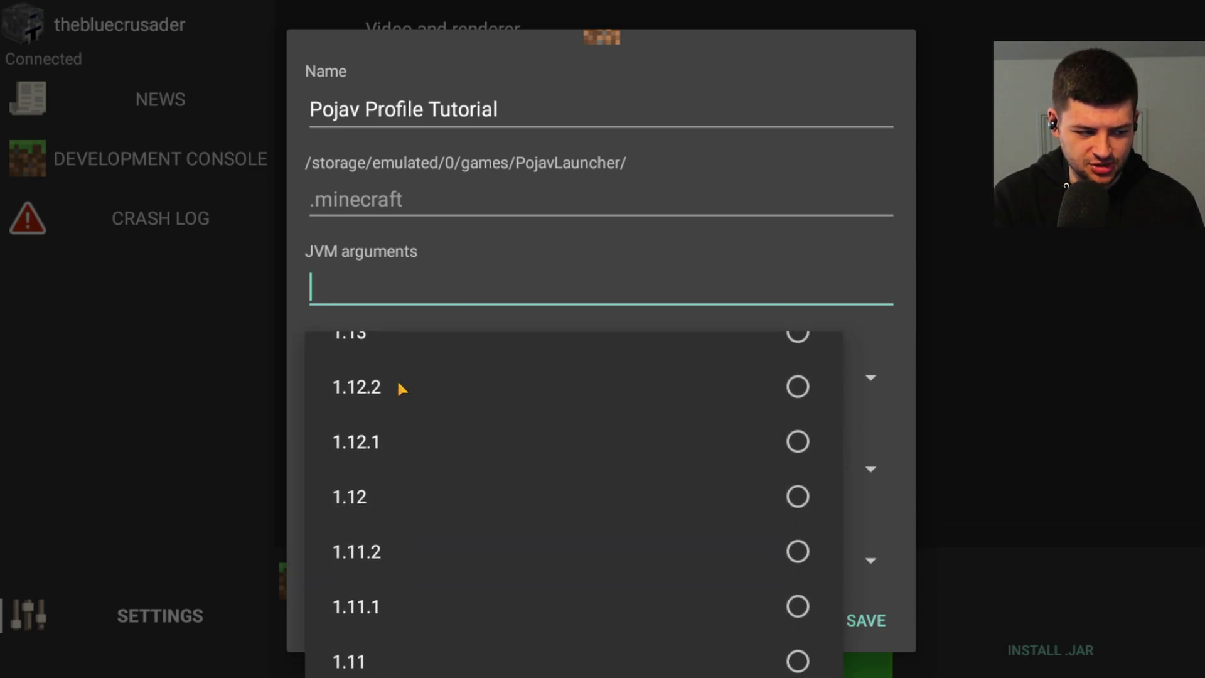
pyautogui.click(402, 388)
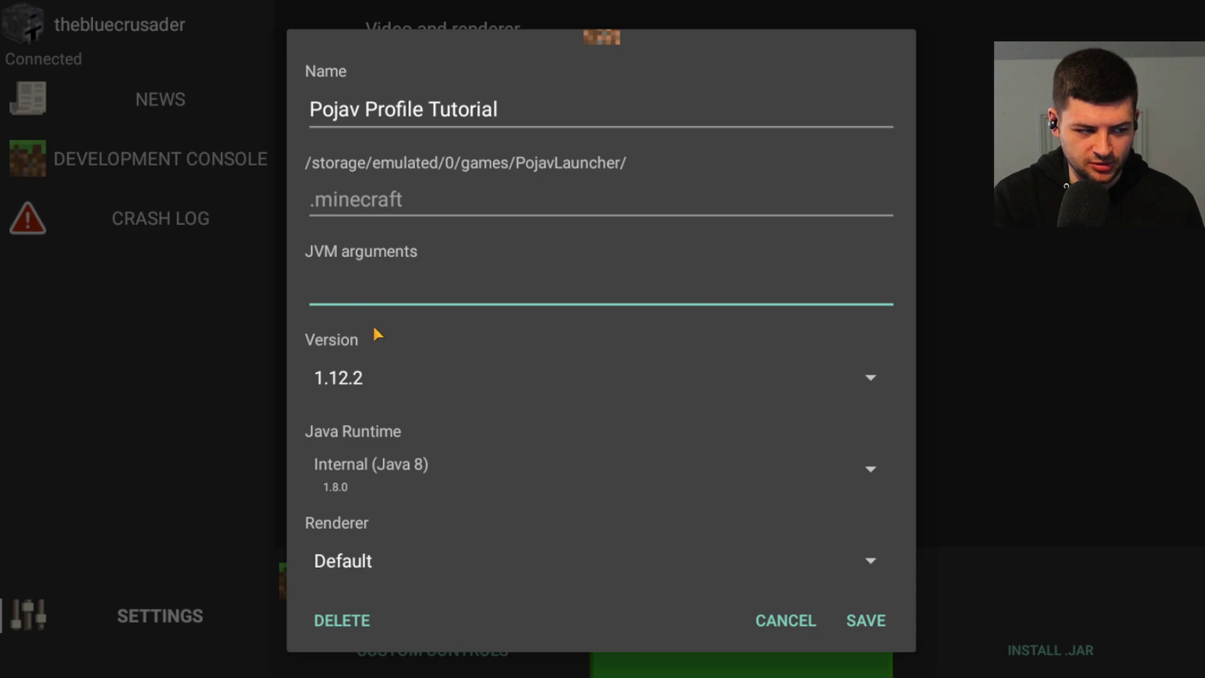
pyautogui.scroll(-2, 403, 477)
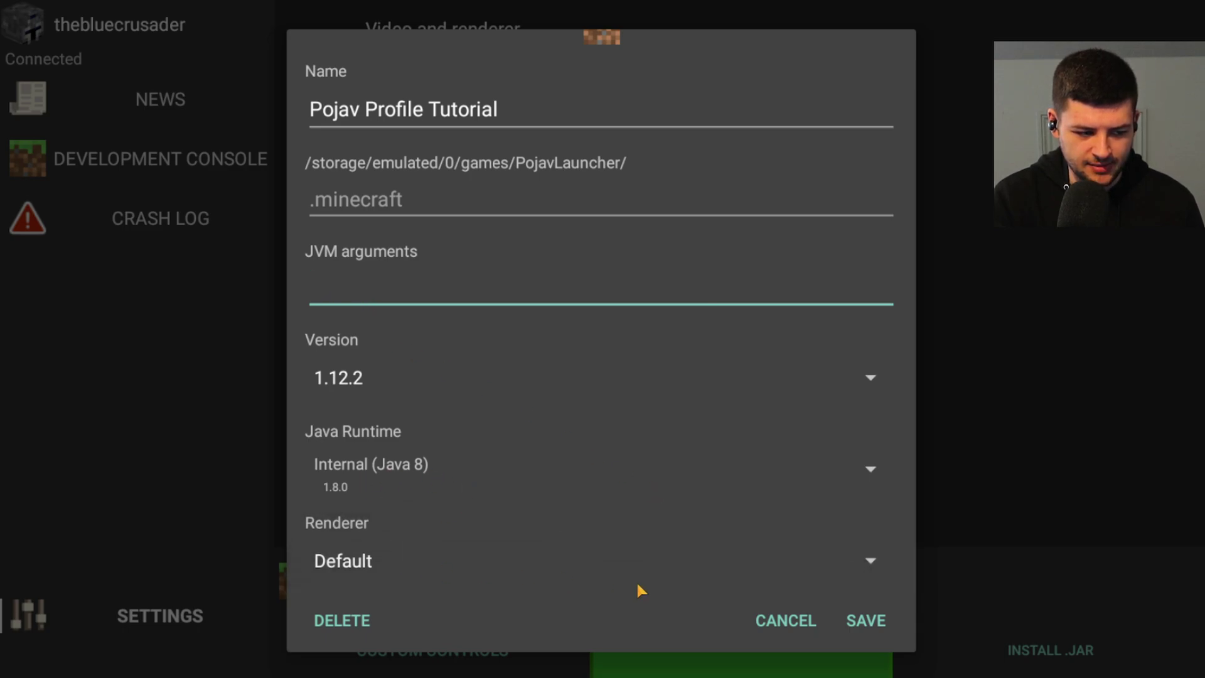
# Step: Save the new profile and make Pojav Profile Tutorial the active launcher profile
pyautogui.click(867, 620)
pyautogui.click(496, 605)
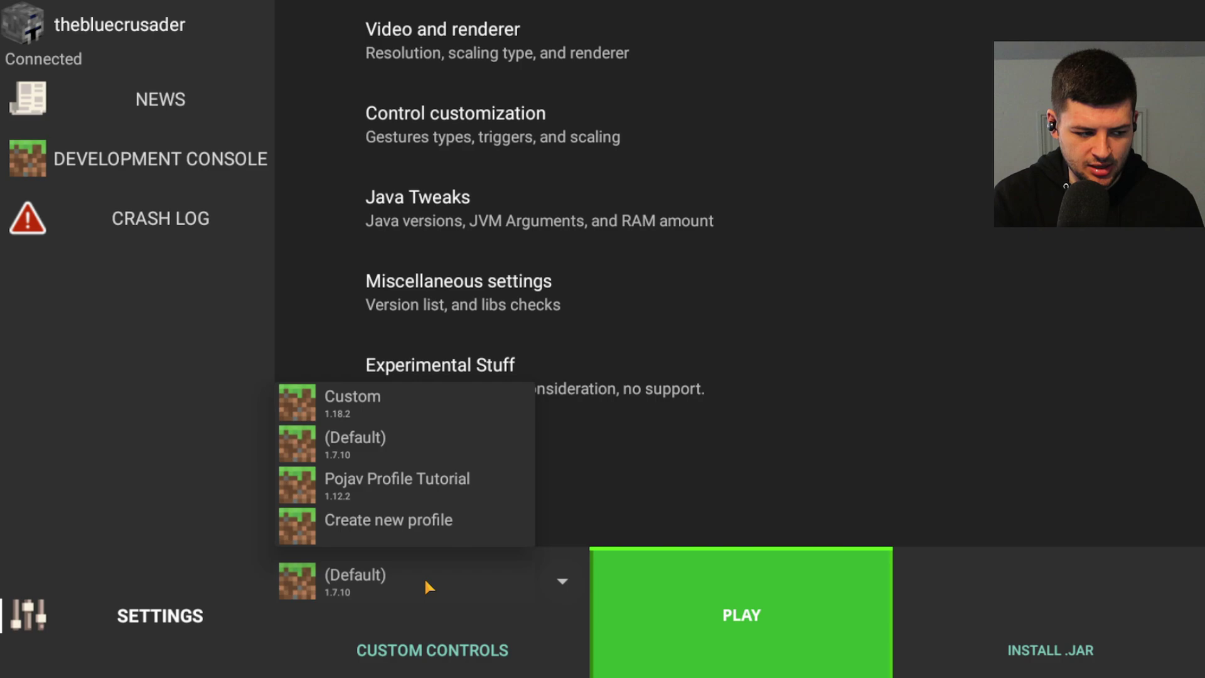
pyautogui.click(388, 485)
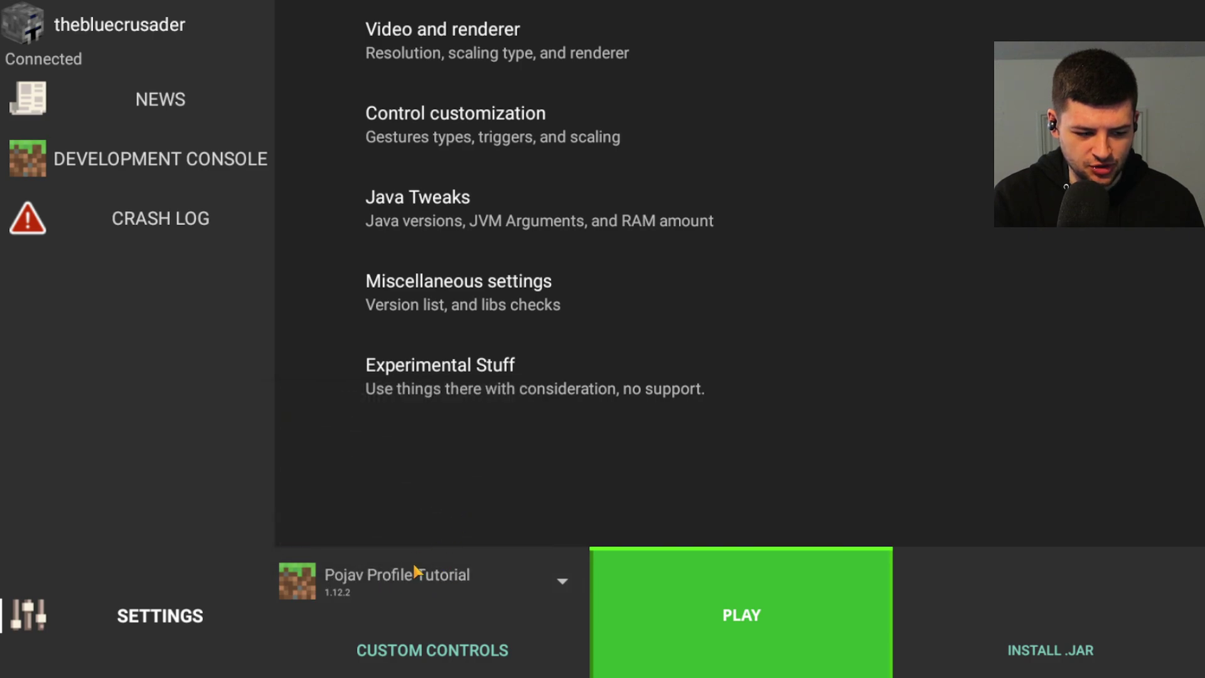